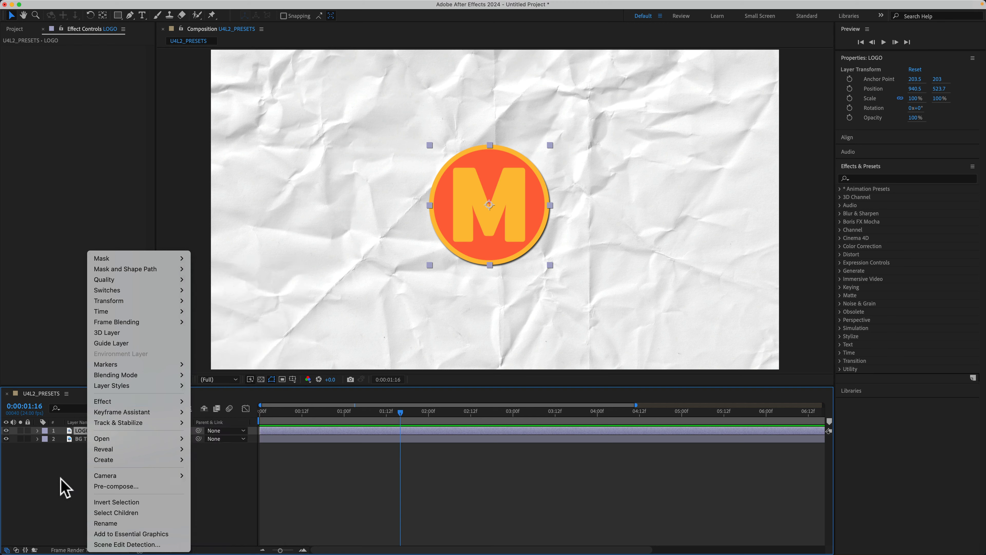
# Apply the CC Page Turn distort effect to the LOGO layer.
pyautogui.press('Escape')
pyautogui.click(198, 5)
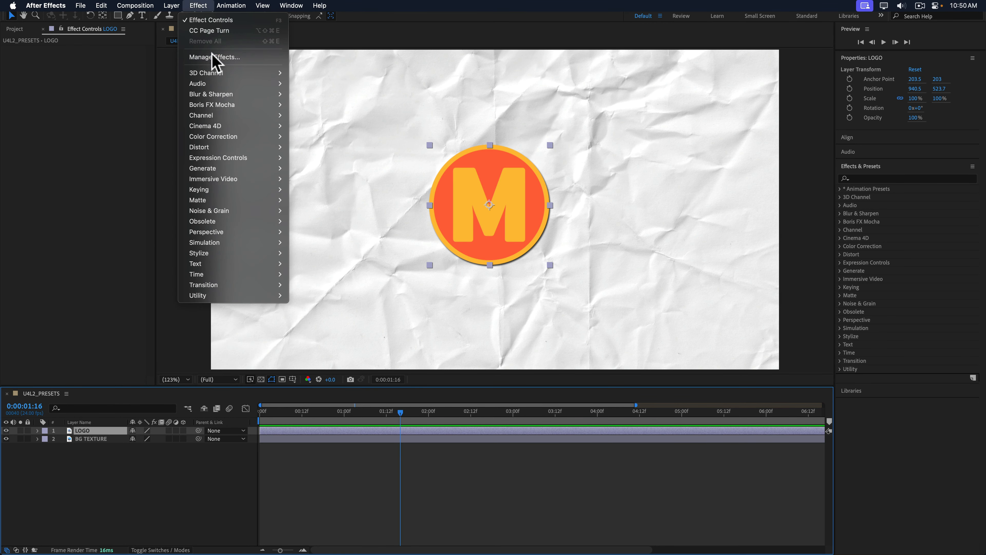
pyautogui.moveTo(213, 140)
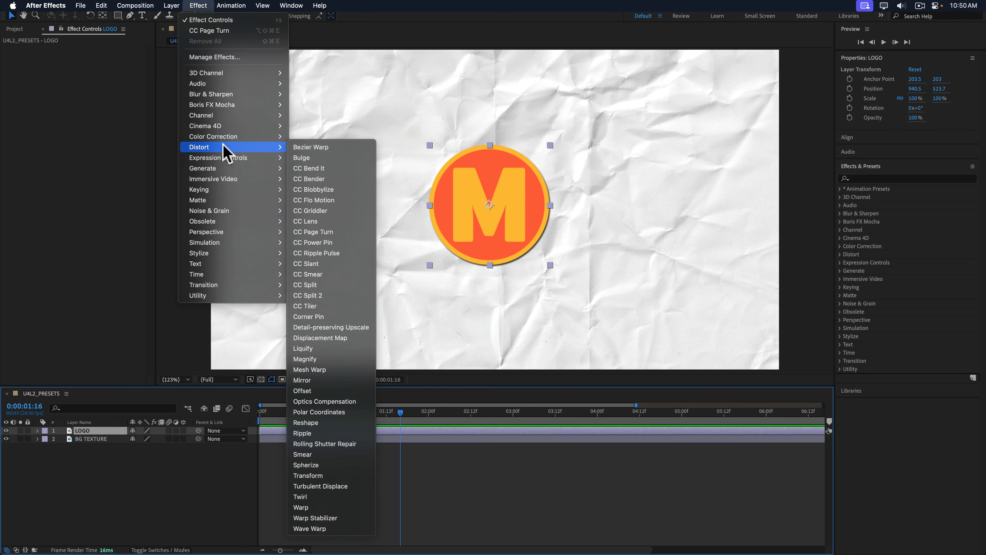
pyautogui.click(311, 229)
# Set the page turn to fold from the Top Left Corner and move its fold point to the logo's upper-left edge.
pyautogui.click(200, 92)
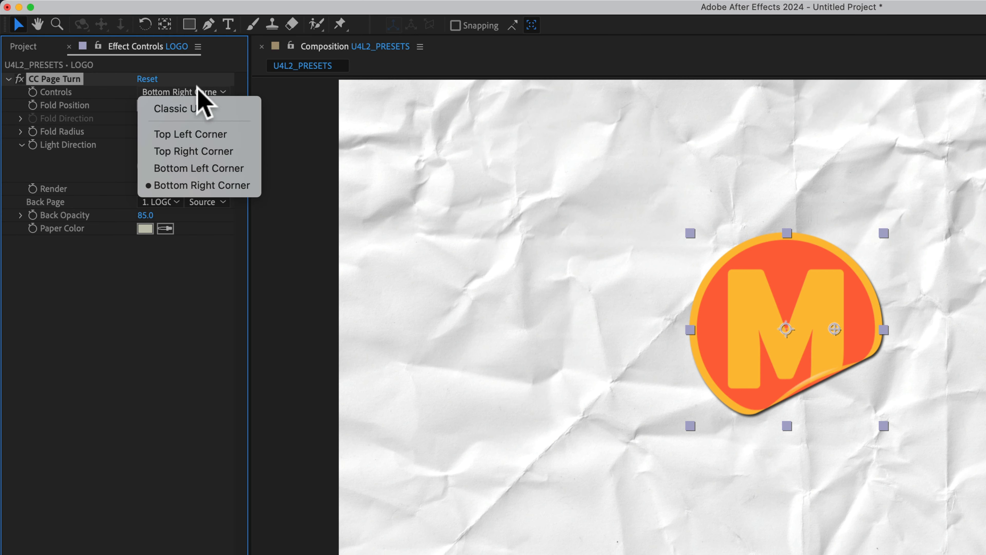
pyautogui.click(190, 132)
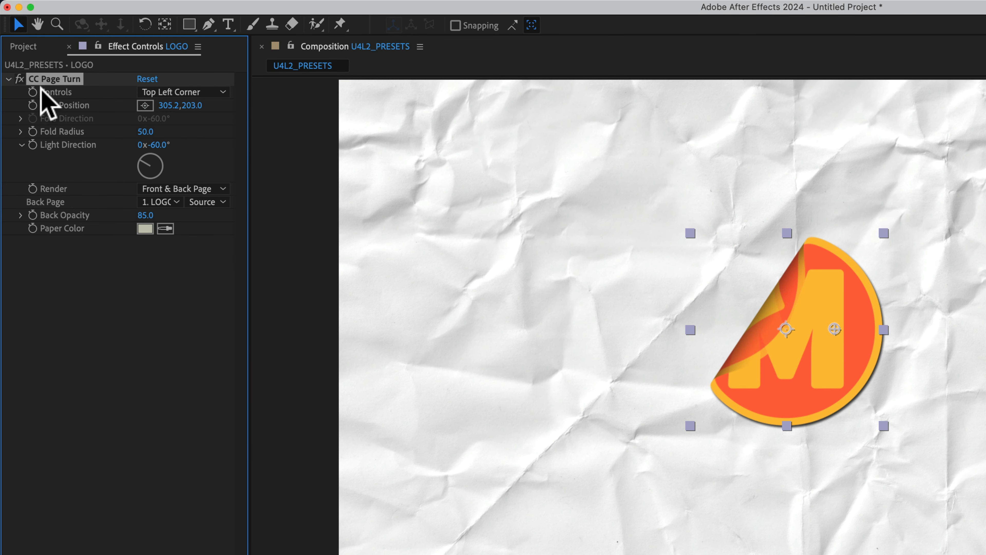
pyautogui.click(8, 79)
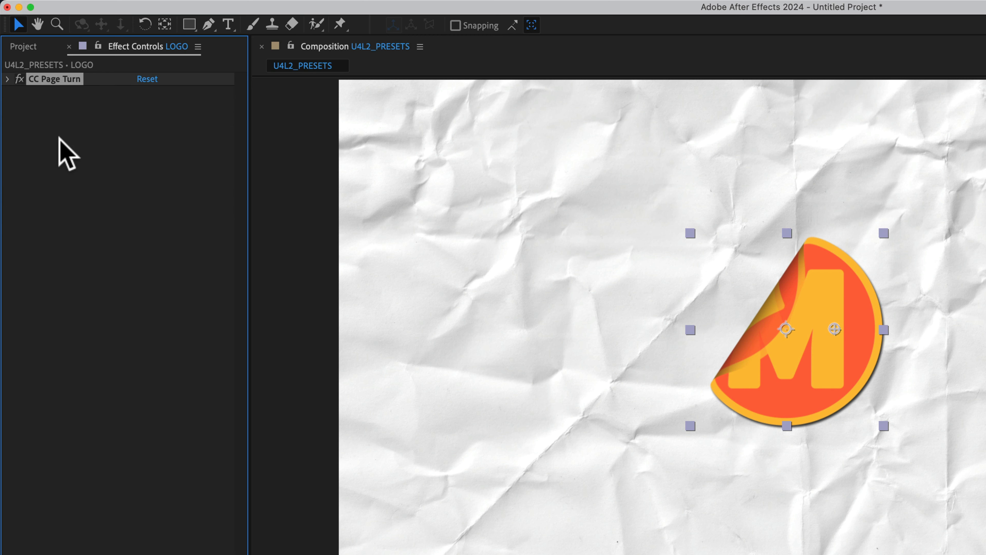
pyautogui.moveTo(829, 330); pyautogui.dragTo(691, 268)
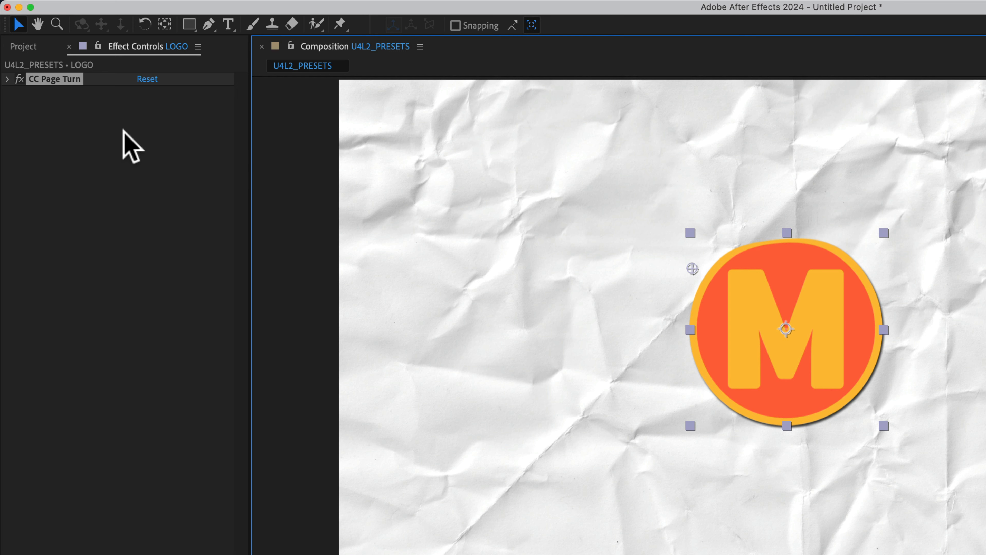
# Select the CC Page Turn effect and bring up the Effects & Presets browser.
pyautogui.click(50, 77)
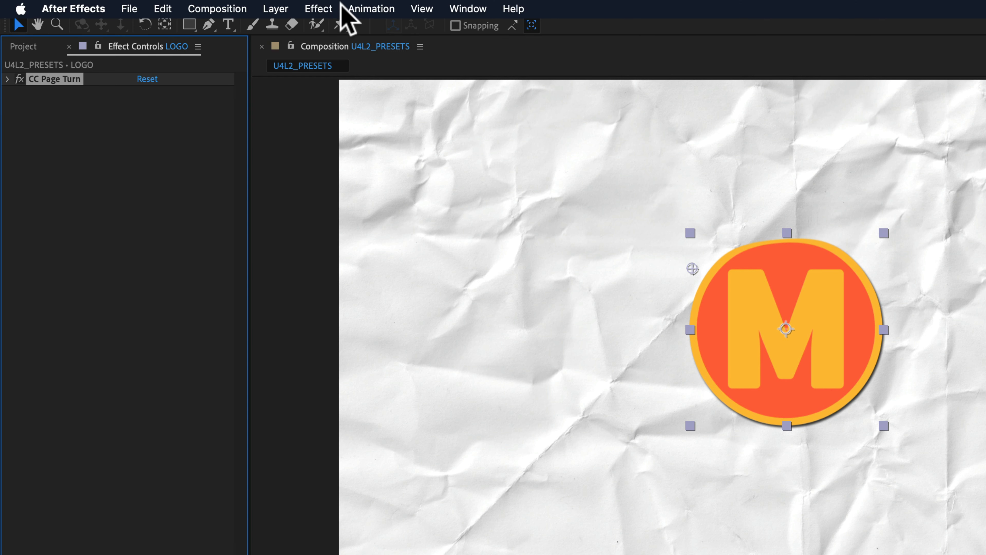
pyautogui.click(322, 9)
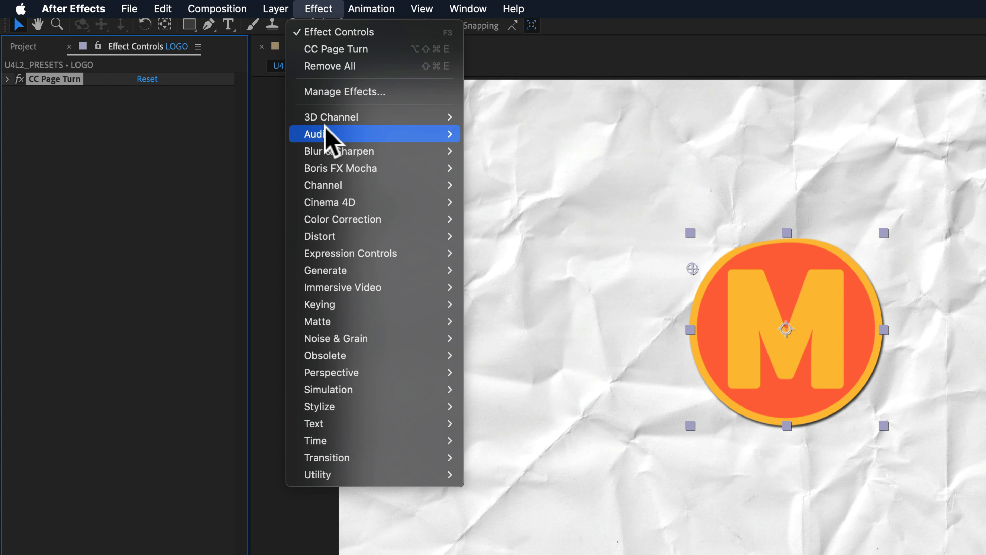
pyautogui.click(198, 303)
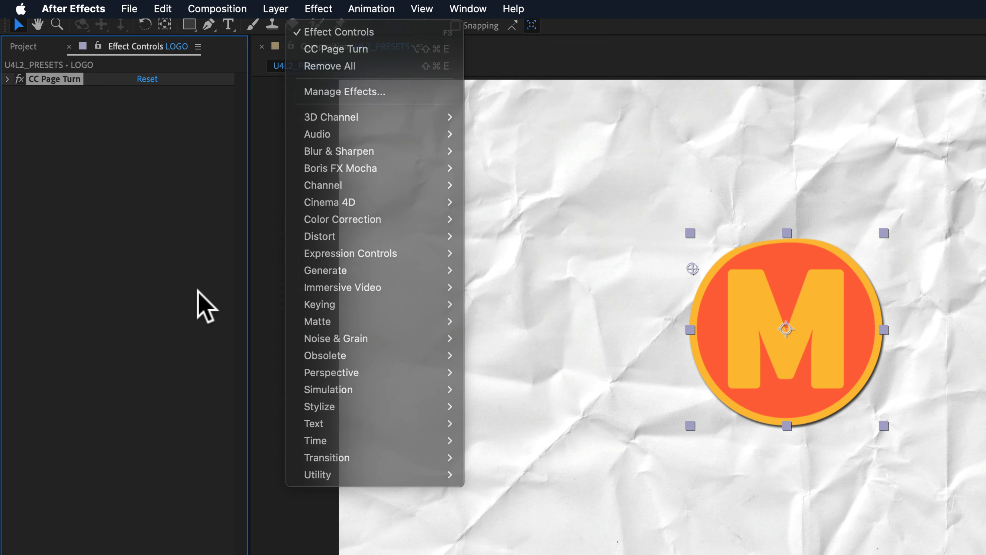
pyautogui.click(468, 8)
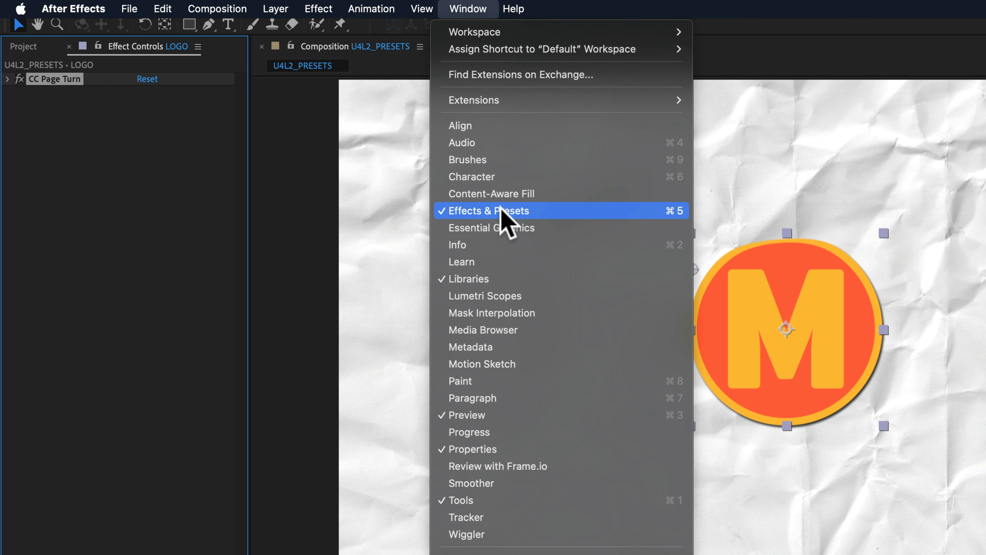
pyautogui.click(564, 214)
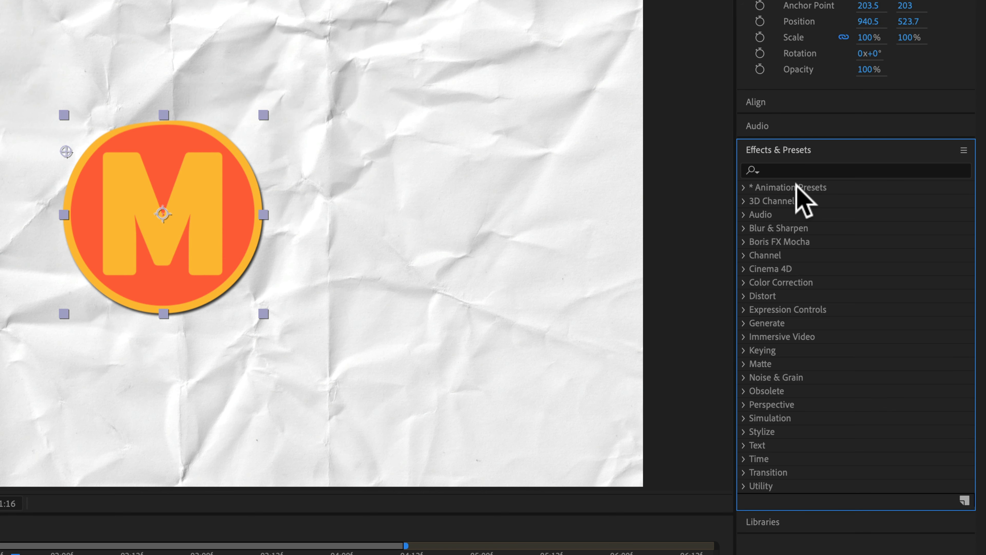
# Examine the Presets and User Presets folders inside Animation Presets.
pyautogui.click(745, 187)
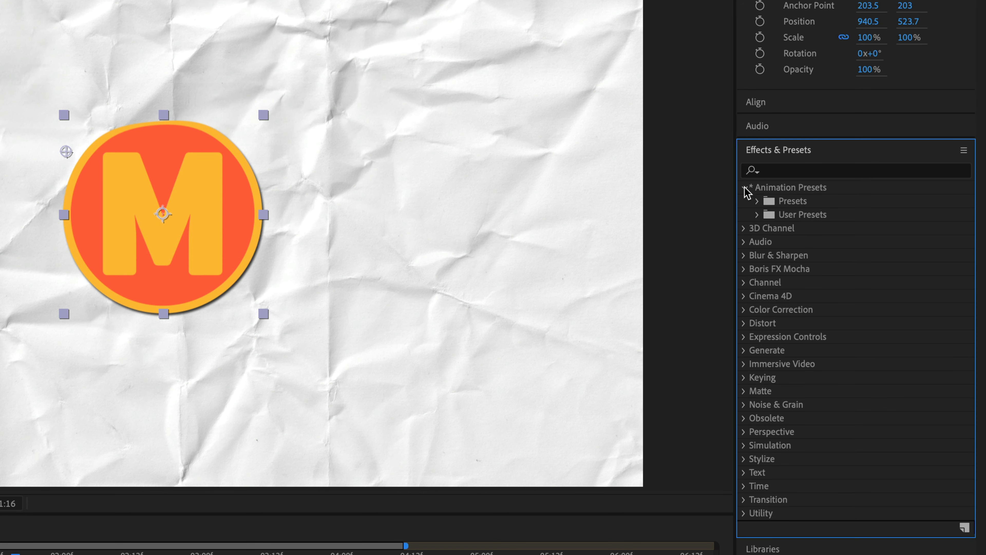
pyautogui.click(759, 202)
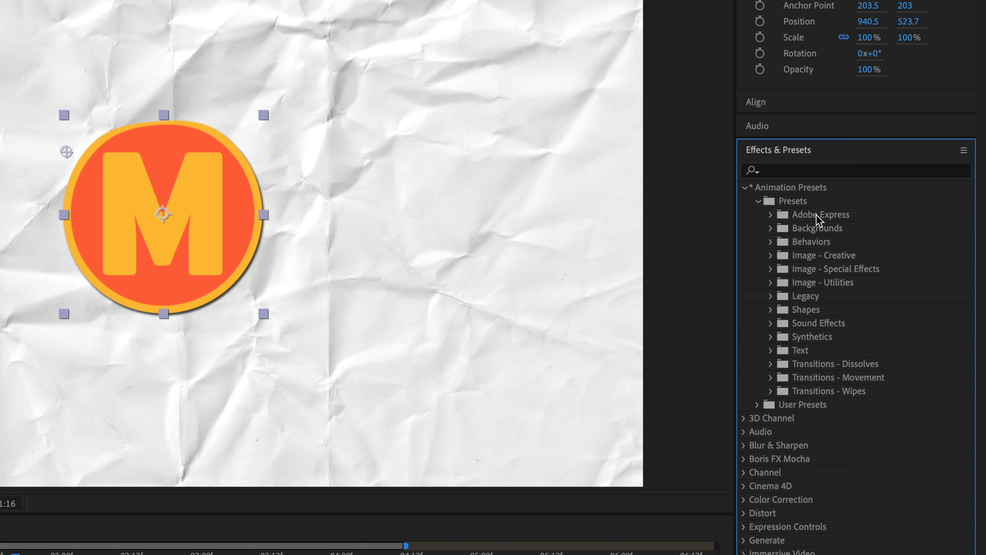
pyautogui.click(751, 188)
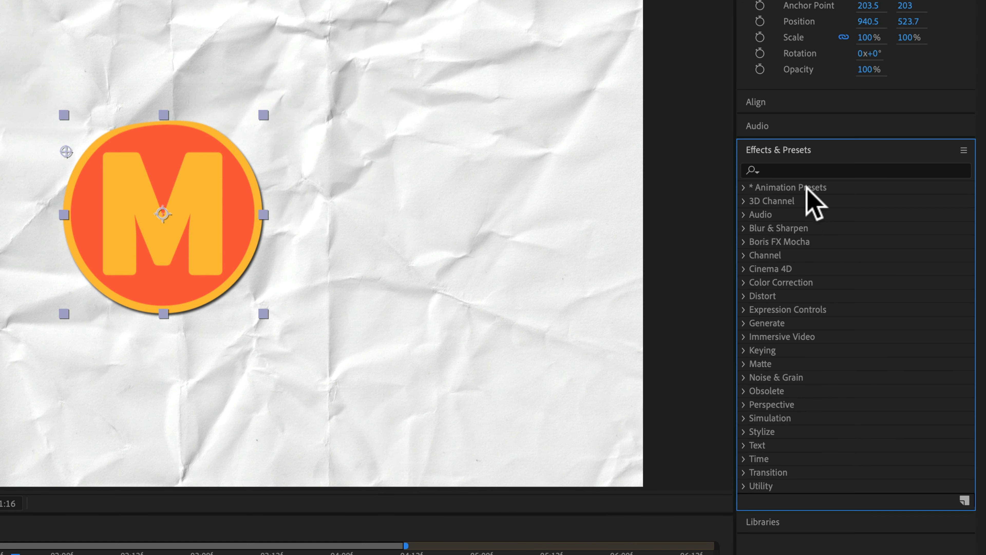
pyautogui.click(754, 188)
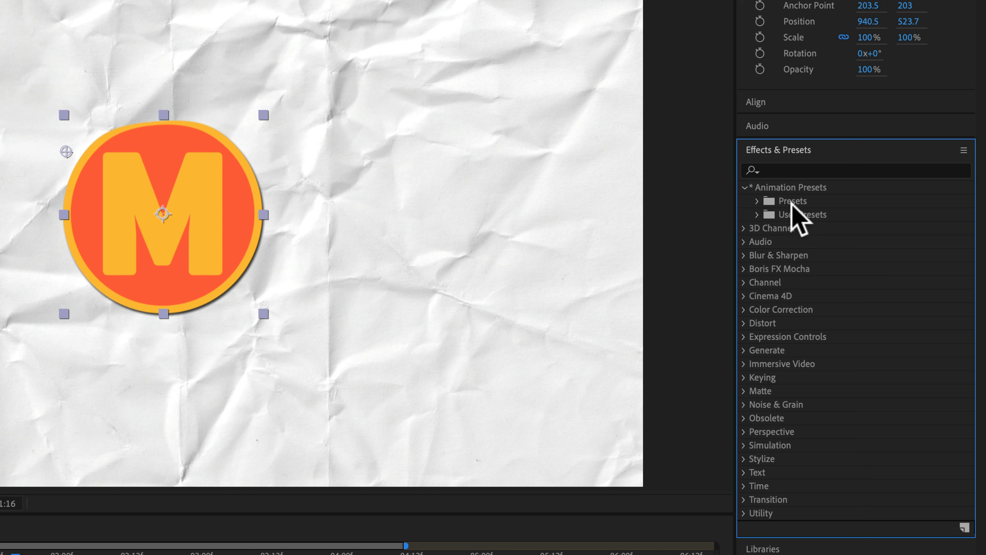
pyautogui.click(757, 201)
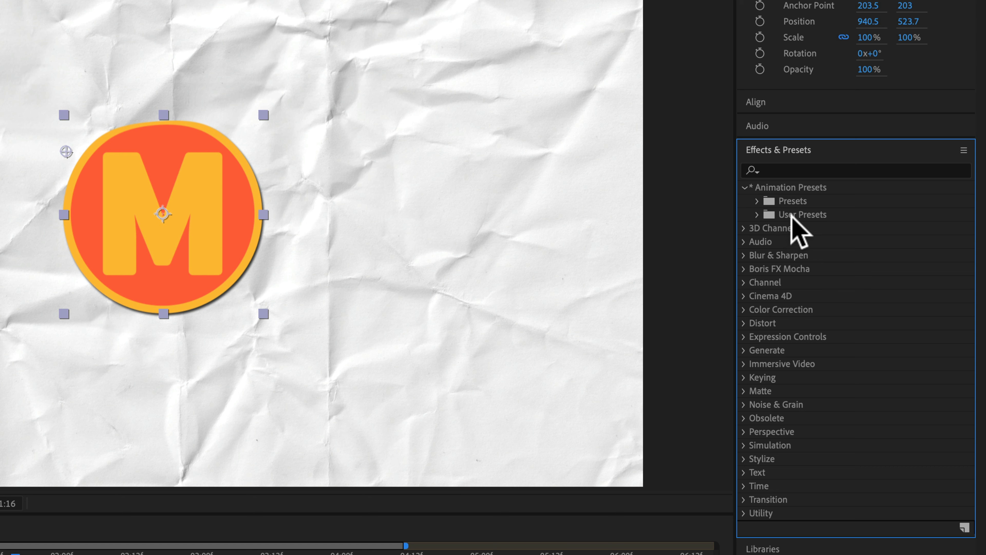
pyautogui.click(758, 215)
pyautogui.click(758, 215)
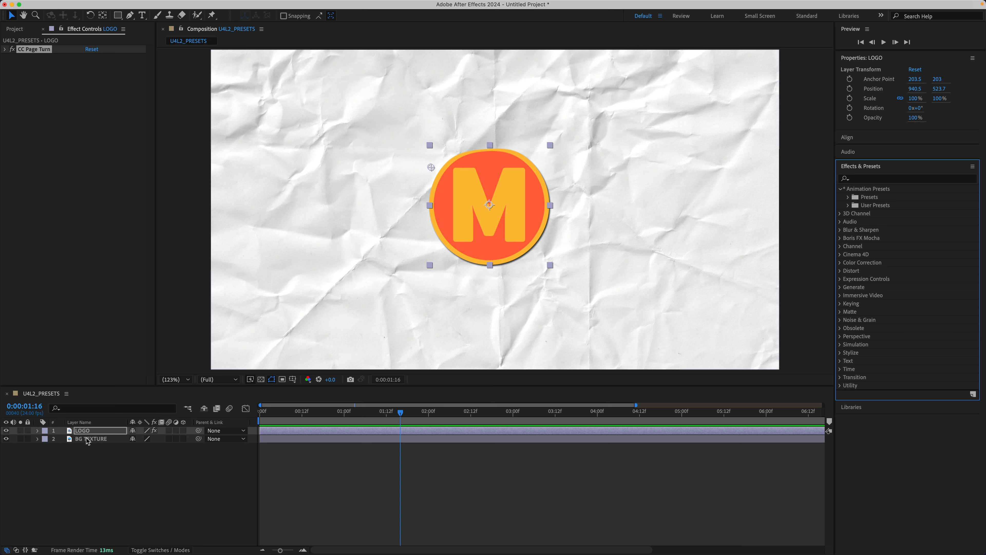
pyautogui.click(59, 78)
pyautogui.click(35, 50)
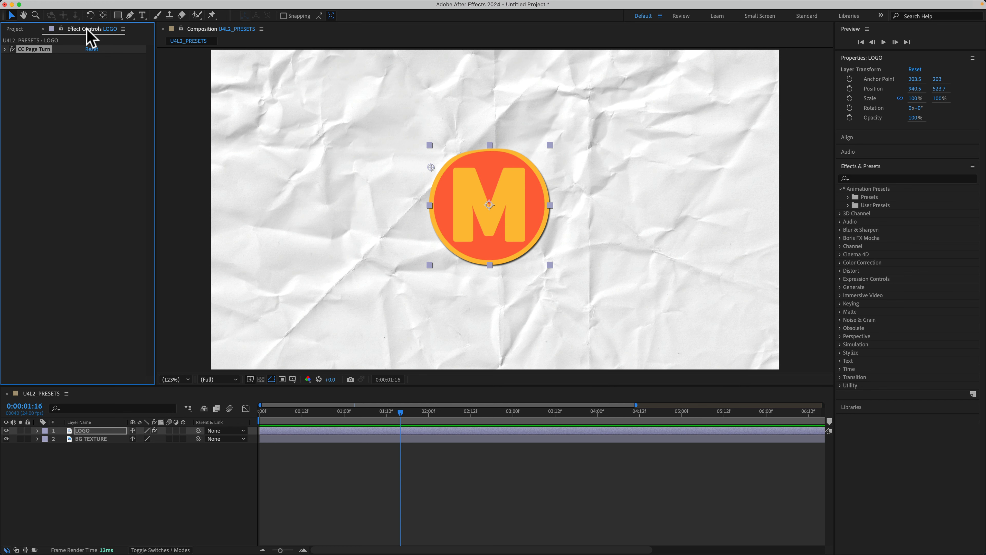
pyautogui.click(235, 5)
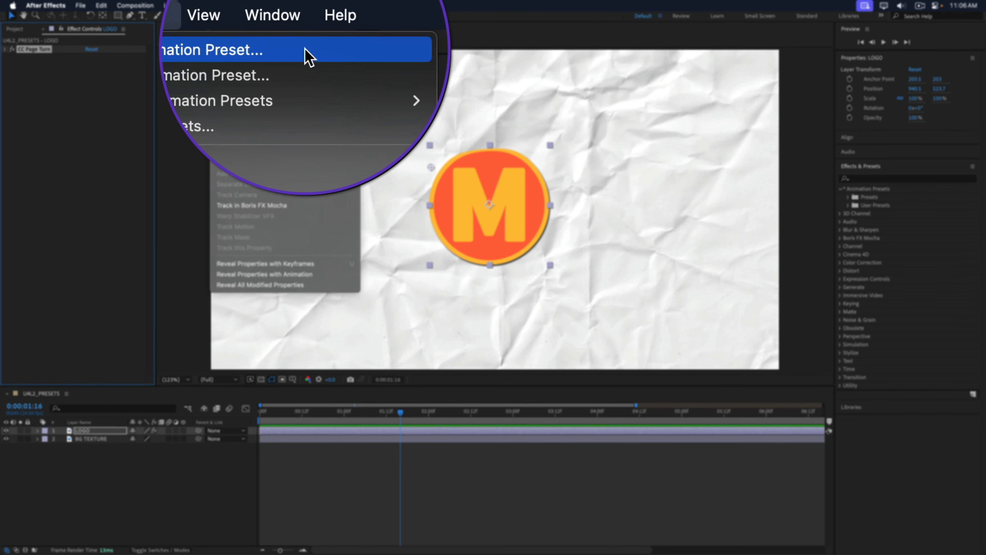
pyautogui.click(880, 214)
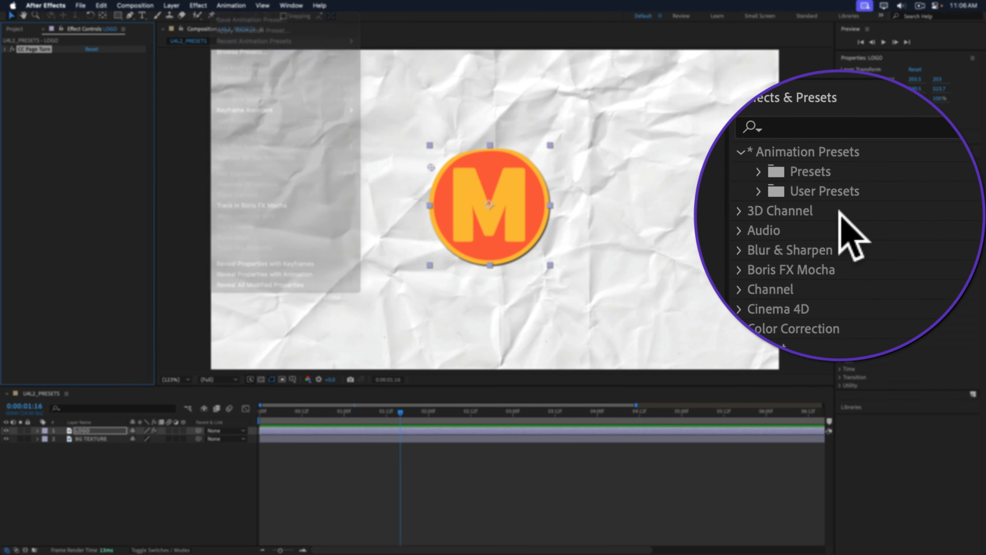
pyautogui.click(870, 203)
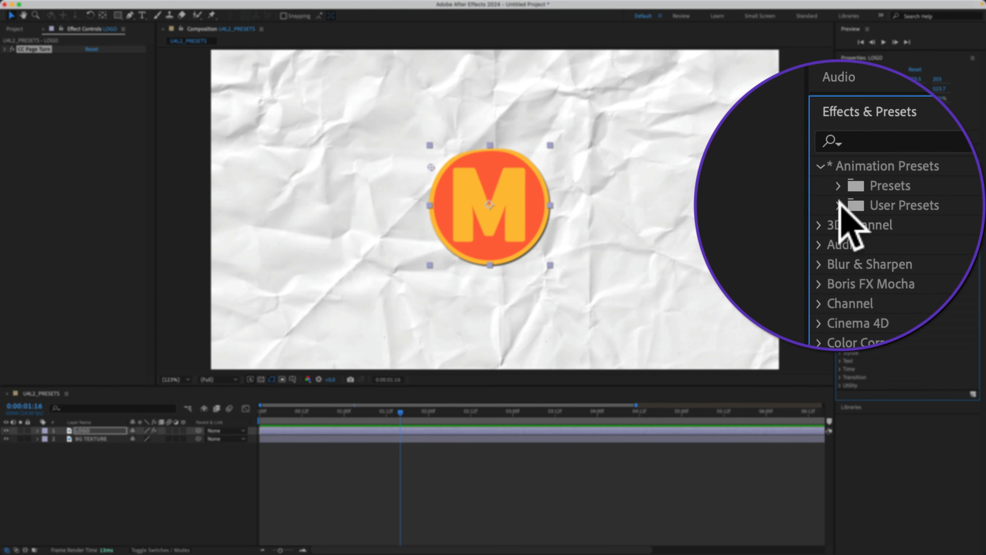
pyautogui.click(841, 205)
pyautogui.click(840, 206)
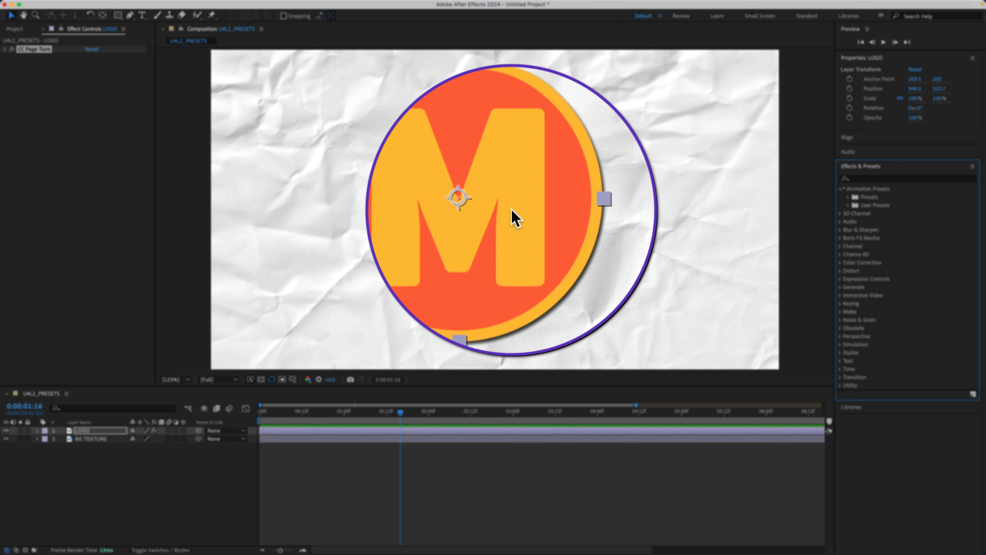
# Apply the HAND_250 user preset to the logo and play a preview of it.
pyautogui.click(840, 205)
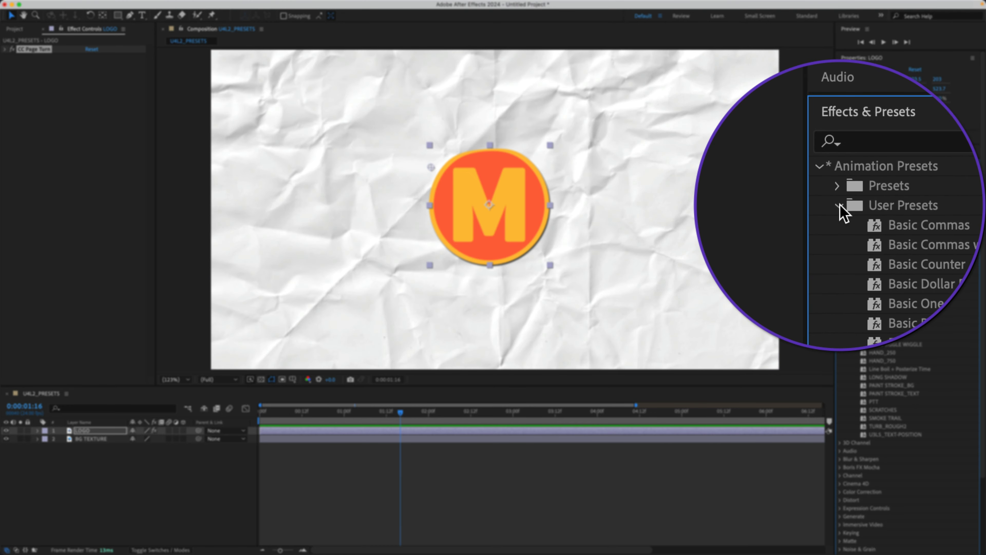
pyautogui.moveTo(841, 352); pyautogui.dragTo(502, 249)
pyautogui.press('space')
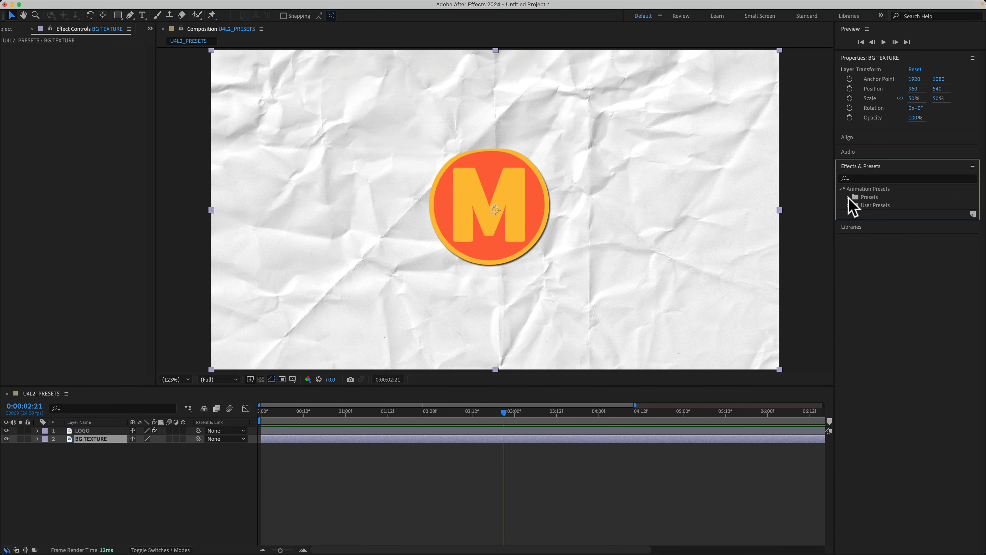
# Try to apply the 3D Basic Position Z Cascade In text preset to the logo.
pyautogui.click(848, 197)
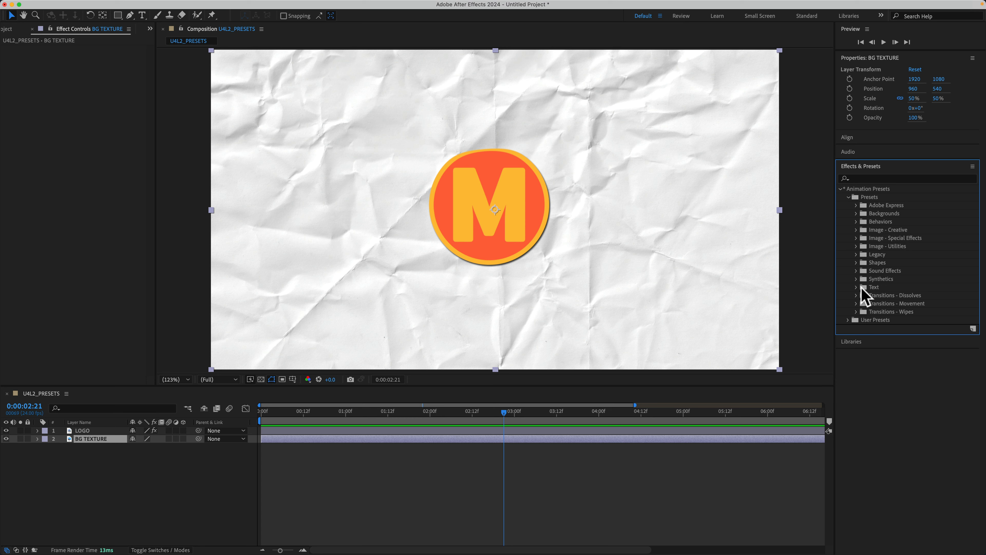
pyautogui.click(856, 288)
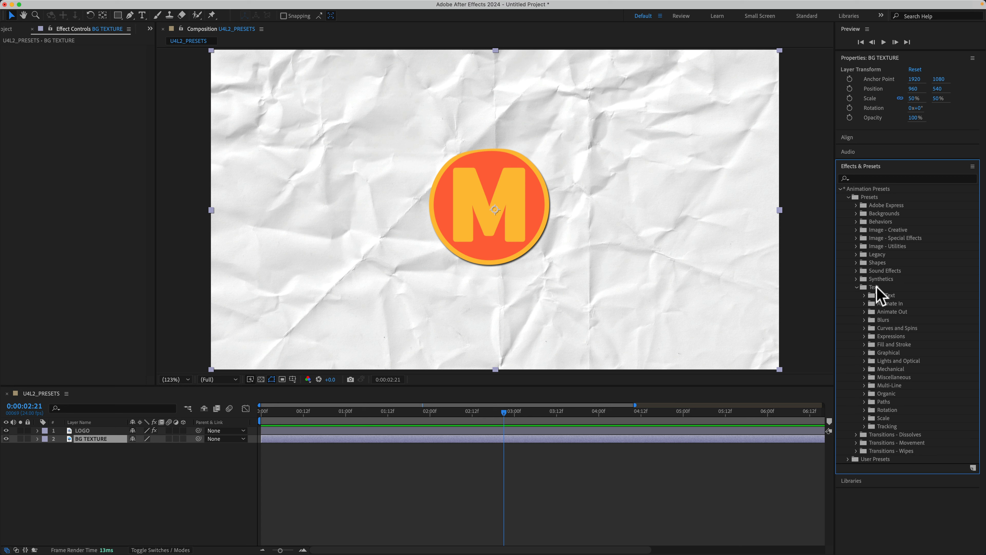
pyautogui.click(865, 295)
pyautogui.moveTo(907, 304); pyautogui.dragTo(518, 217)
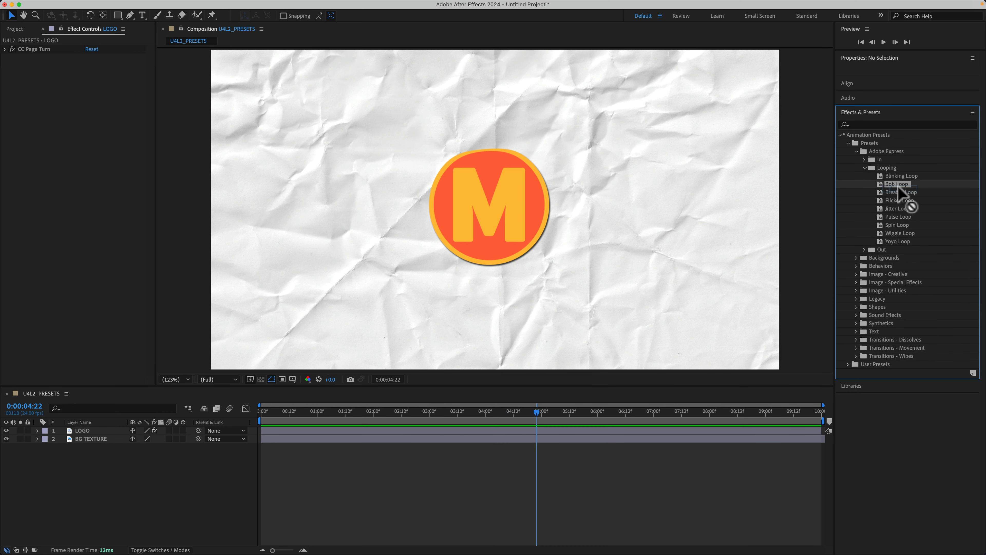
# Apply the Bob Loop preset from the Adobe Express Looping presets to the LOGO layer.
pyautogui.click(897, 184)
pyautogui.moveTo(896, 185)
pyautogui.mouseDown()
pyautogui.moveTo(498, 194)
pyautogui.moveTo(891, 194)
pyautogui.mouseUp()
pyautogui.click(47, 475)
pyautogui.click(91, 431)
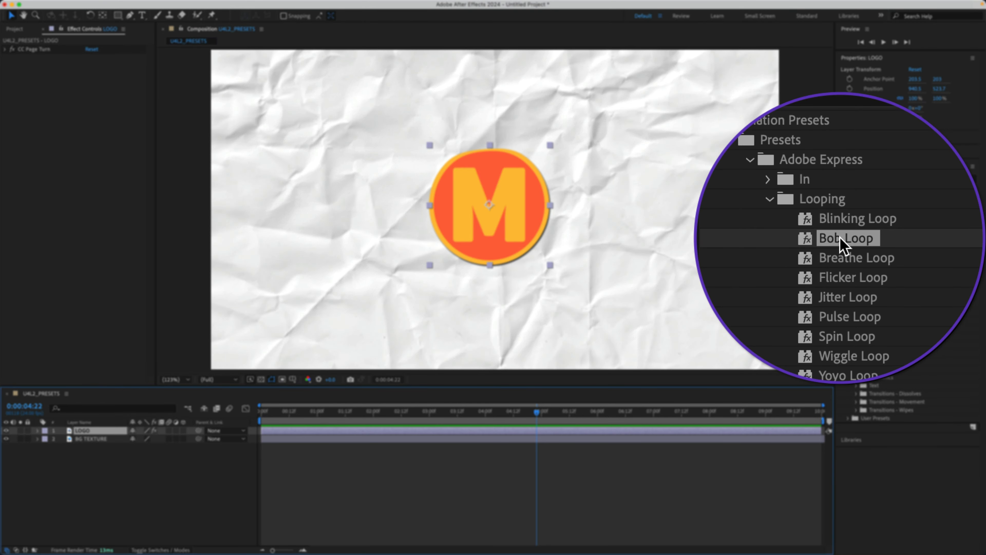
pyautogui.doubleClick(893, 238)
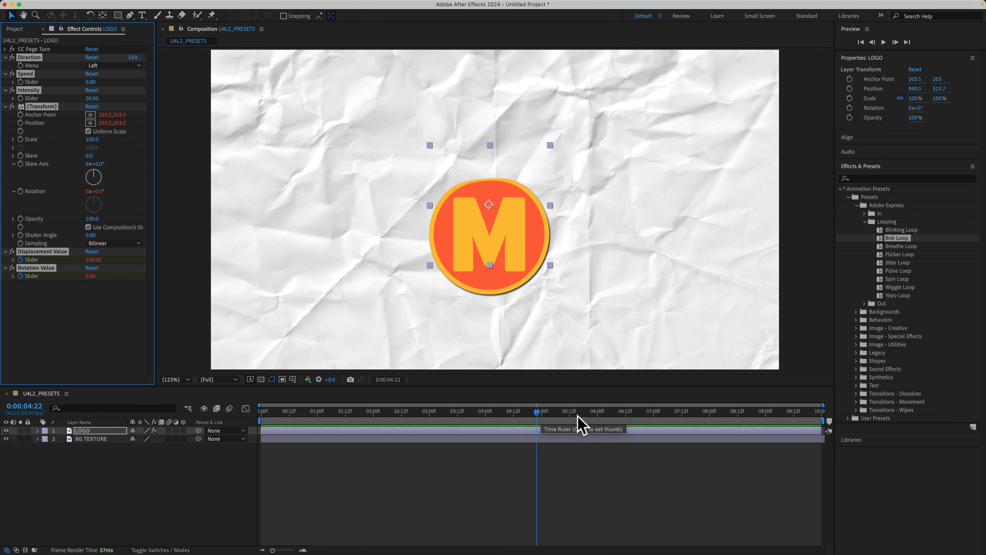
# Preview the logo's bobbing animation from the start of the composition and return the playhead to 0:00:00:00.
pyautogui.moveTo(537, 413); pyautogui.dragTo(199, 413)
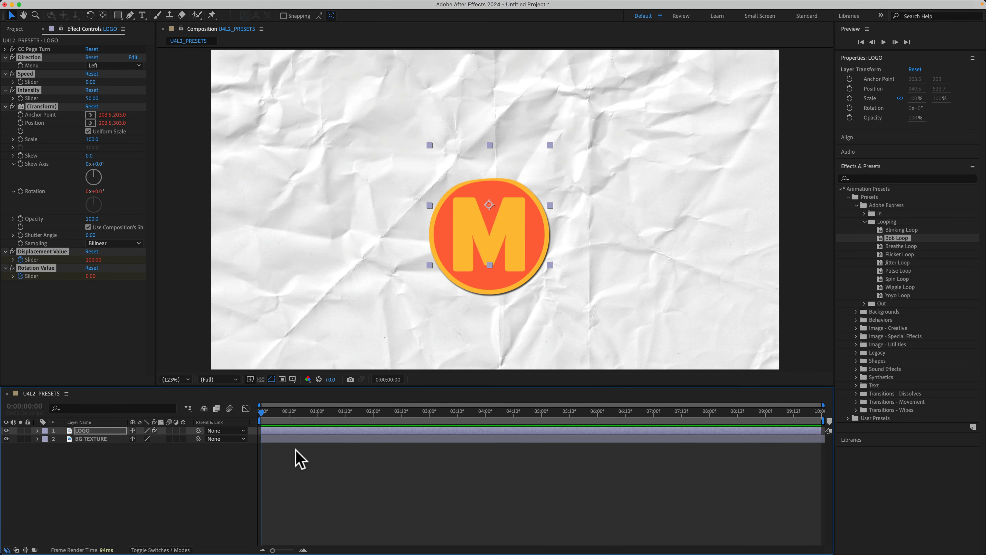
pyautogui.click(329, 472)
pyautogui.press('space')
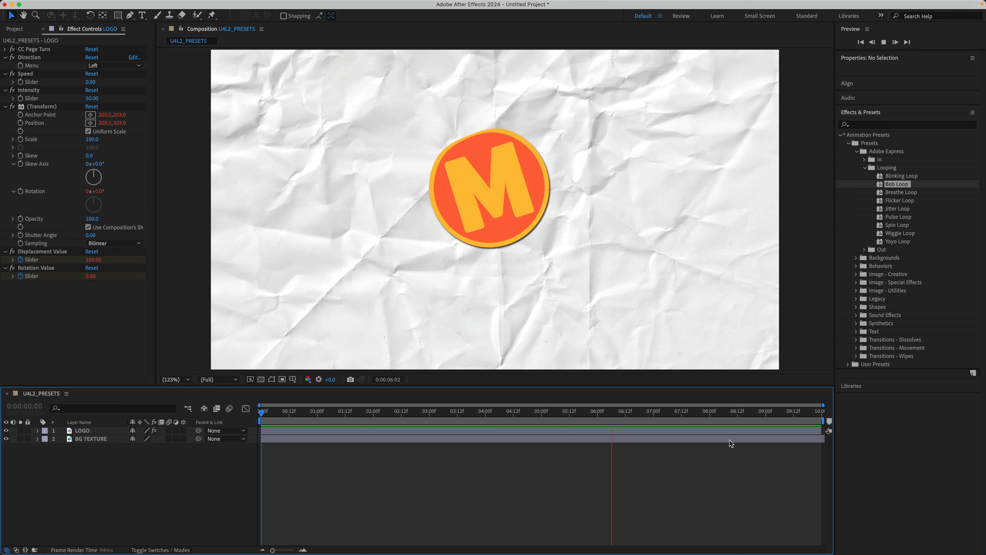
pyautogui.press('space')
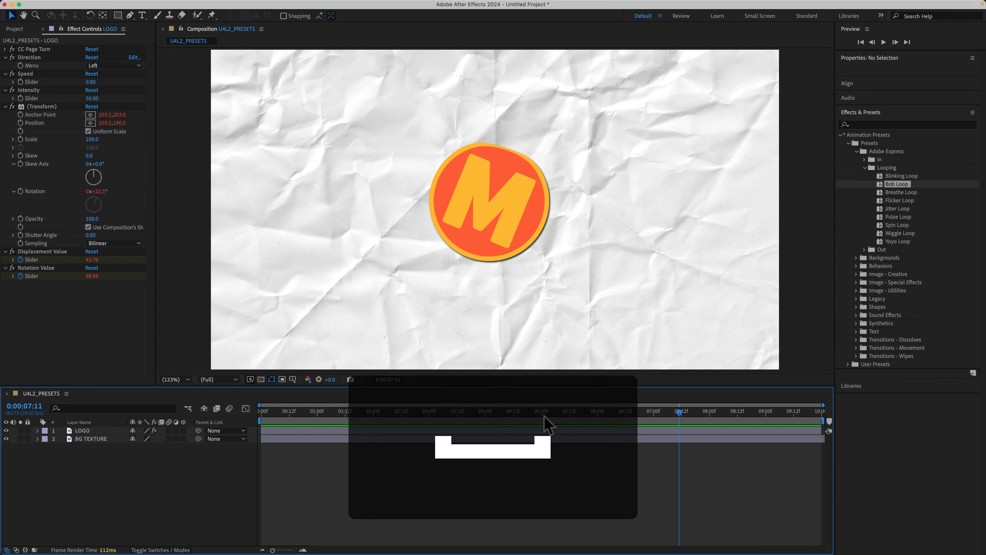
pyautogui.click(541, 412)
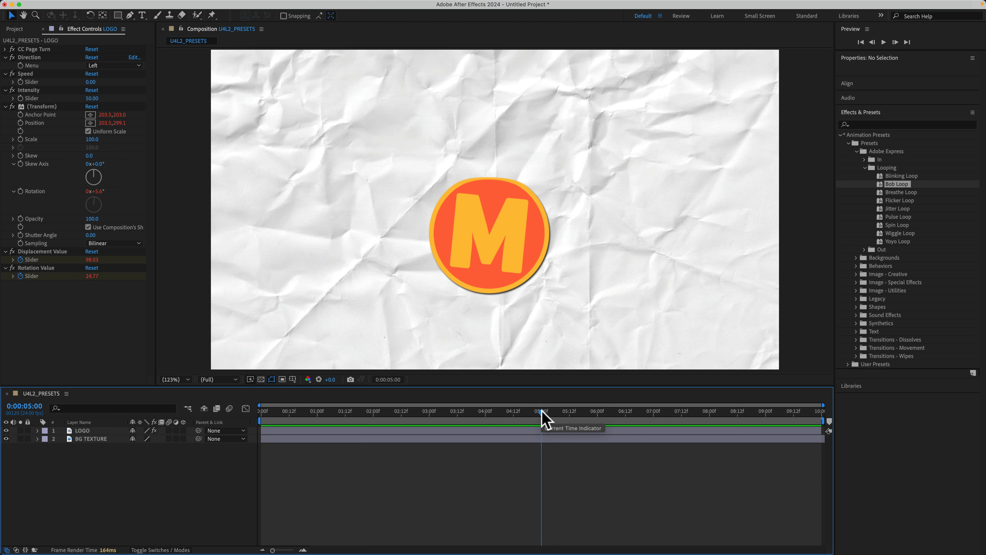
pyautogui.moveTo(542, 412); pyautogui.dragTo(246, 436)
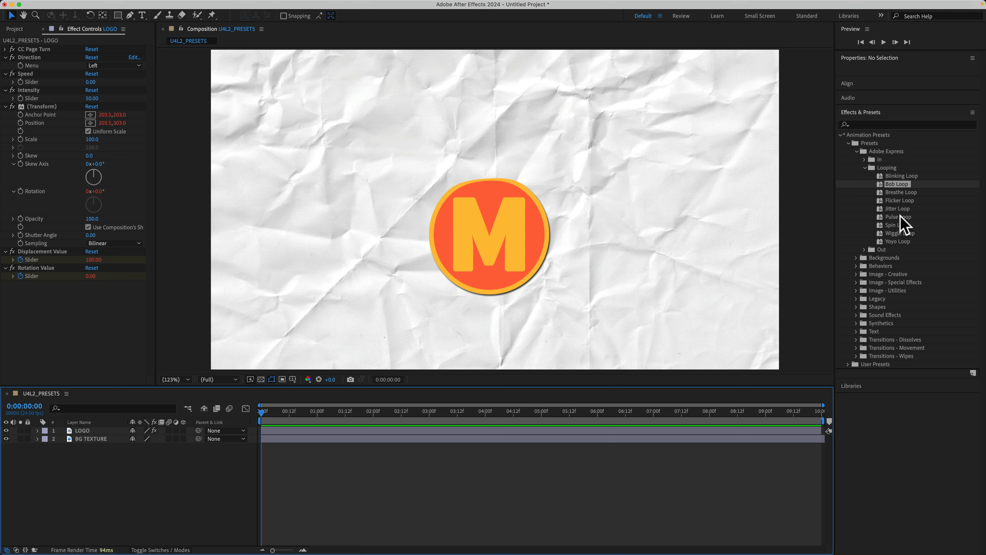
# Shift the LOGO layer's Displacement Value and Rotation Value keyframes to start at 0:00:00:00 and preview the animation.
pyautogui.press('u')
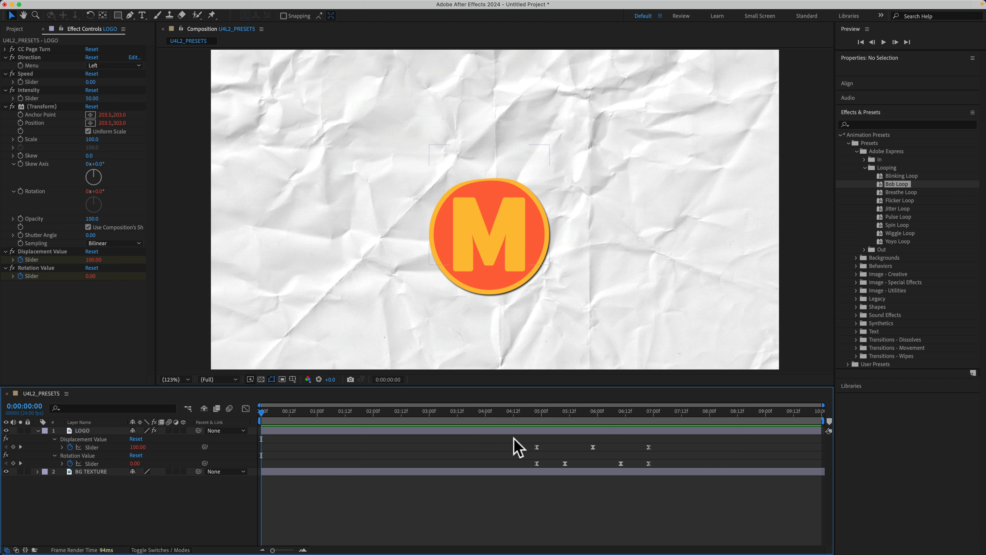
pyautogui.moveTo(513, 437); pyautogui.dragTo(678, 471)
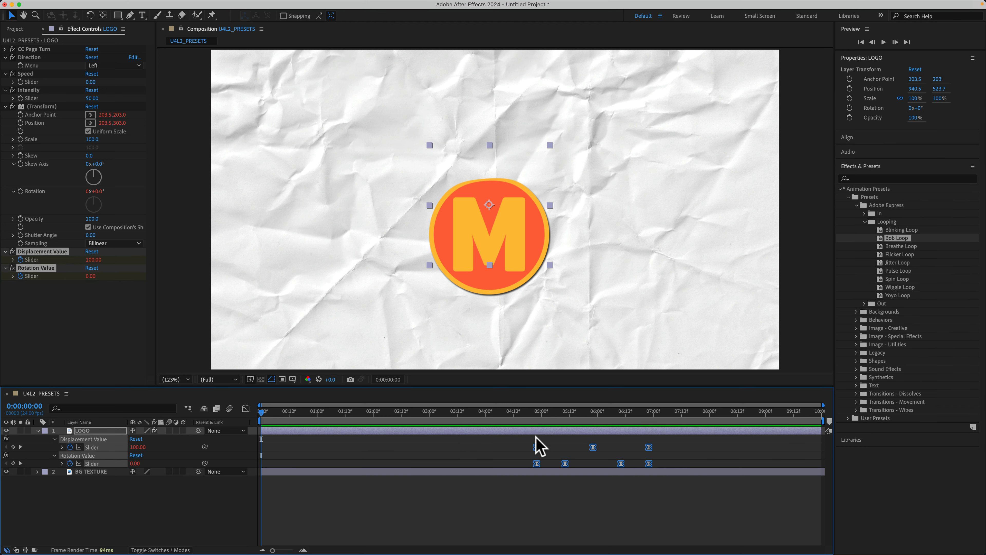
pyautogui.click(538, 452)
pyautogui.moveTo(529, 441); pyautogui.dragTo(372, 447)
pyautogui.click(408, 486)
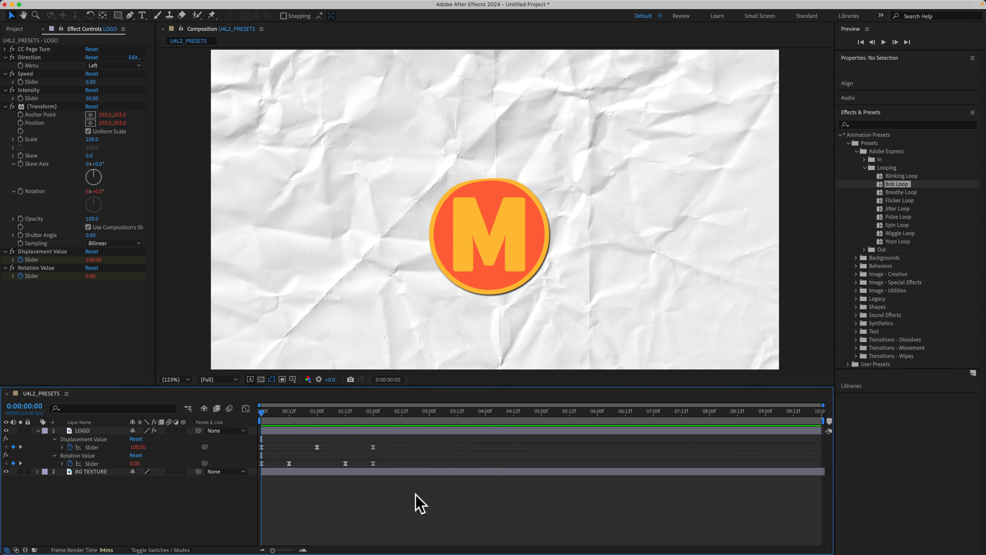
pyautogui.press('space')
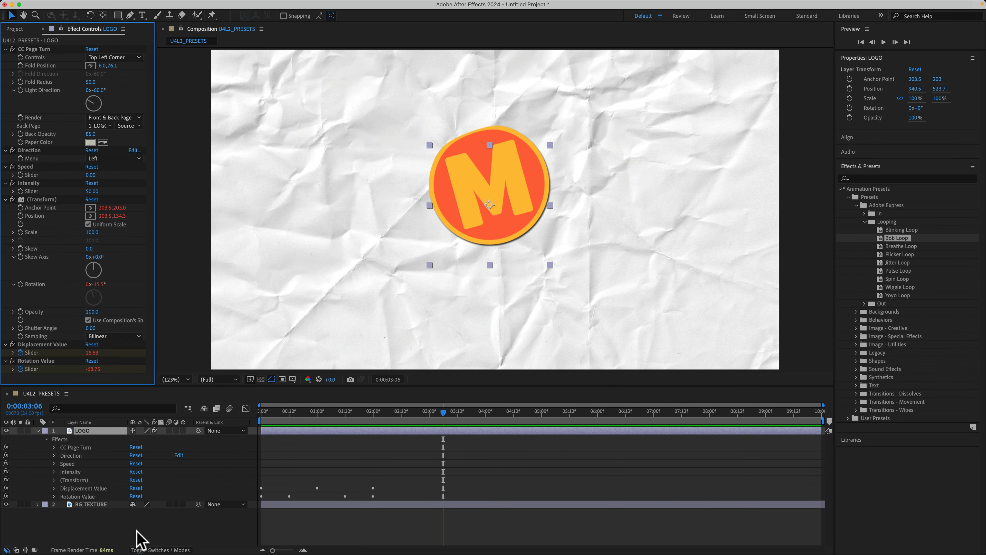
# Remove all effects from the LOGO layer.
pyautogui.click(137, 535)
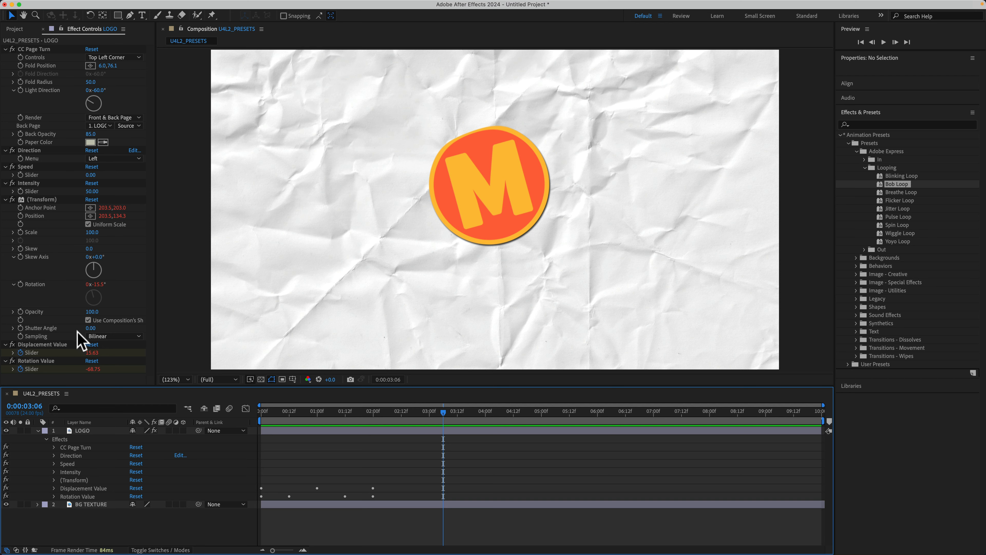
pyautogui.click(84, 438)
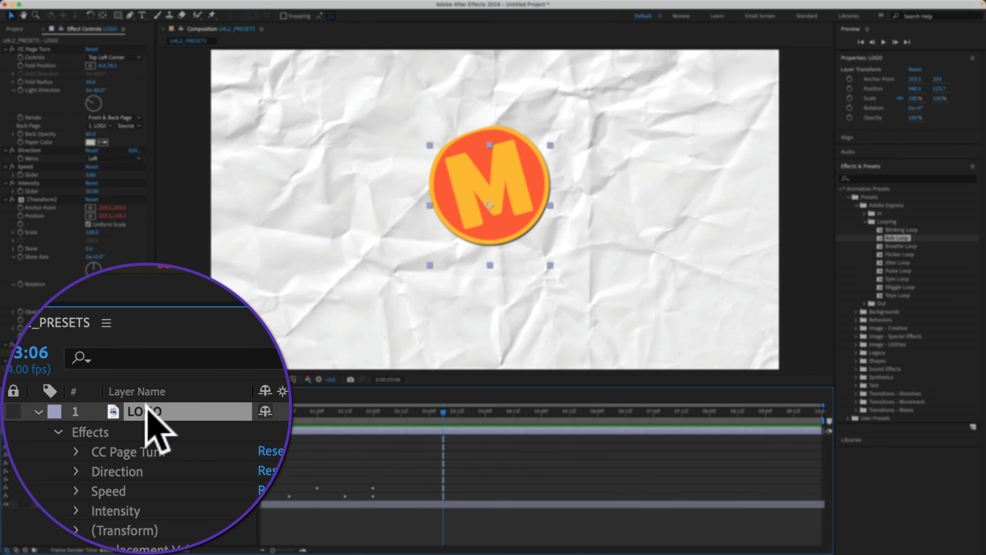
pyautogui.click(196, 4)
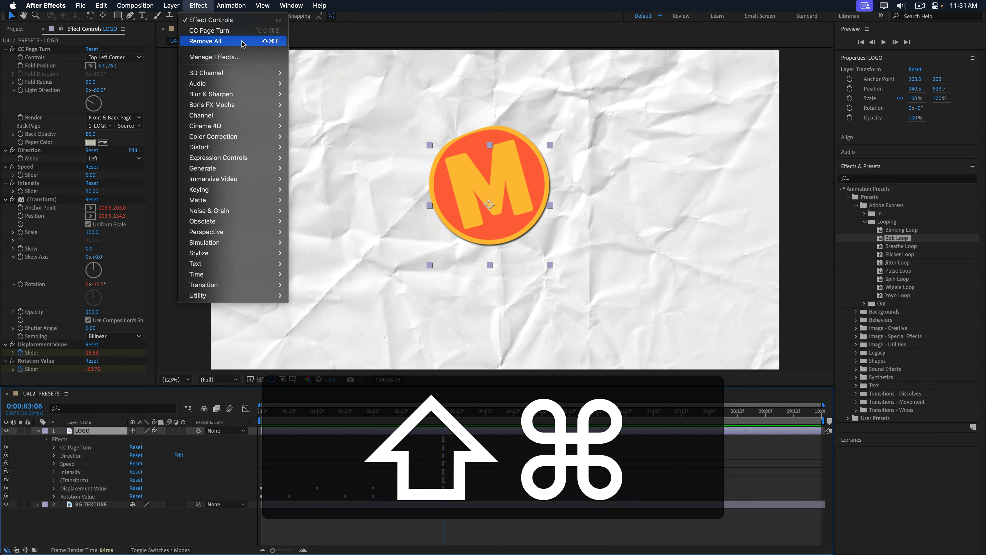
pyautogui.press('shift+super+e')
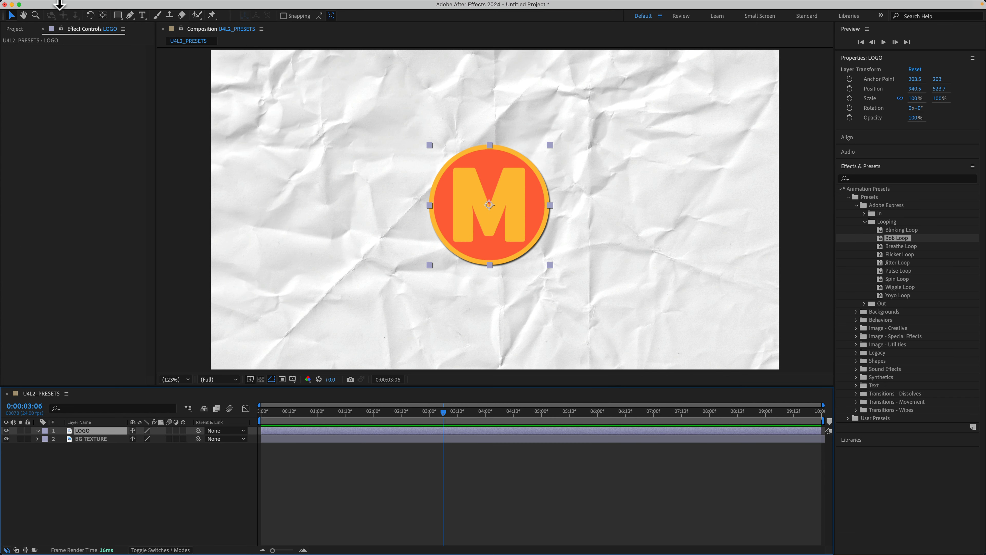
# Try to undo the effect deletion on the LOGO layer.
pyautogui.moveTo(60, 7)
pyautogui.click(101, 5)
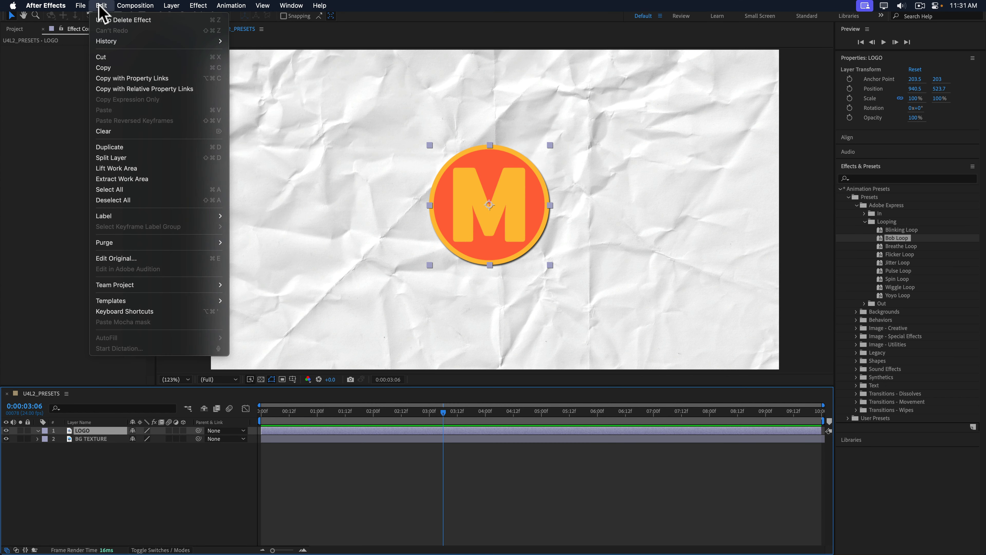
pyautogui.click(167, 19)
# Deselect both the LOGO and BG TEXTURE layers and return the playhead to 0:00:00:00.
pyautogui.moveTo(112, 472); pyautogui.dragTo(86, 428)
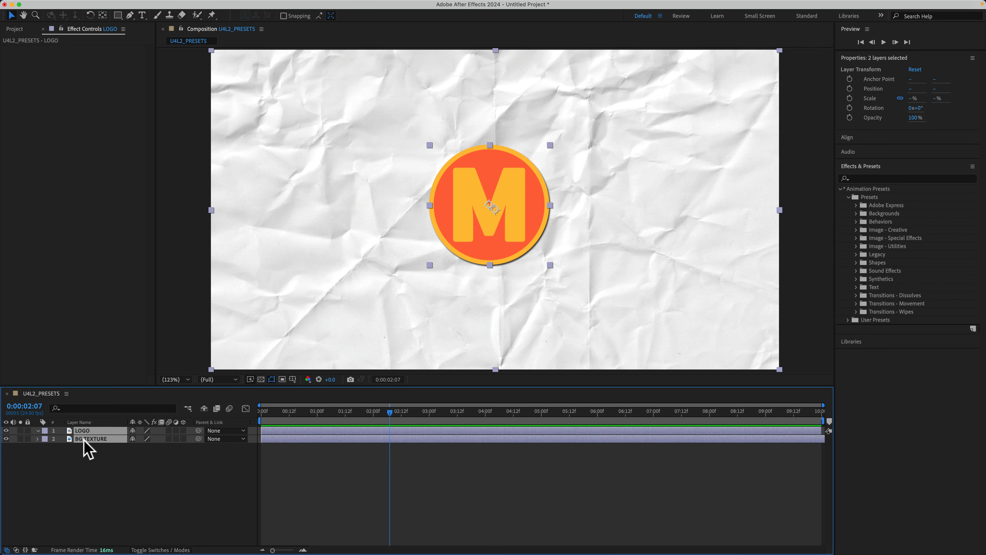
pyautogui.click(93, 470)
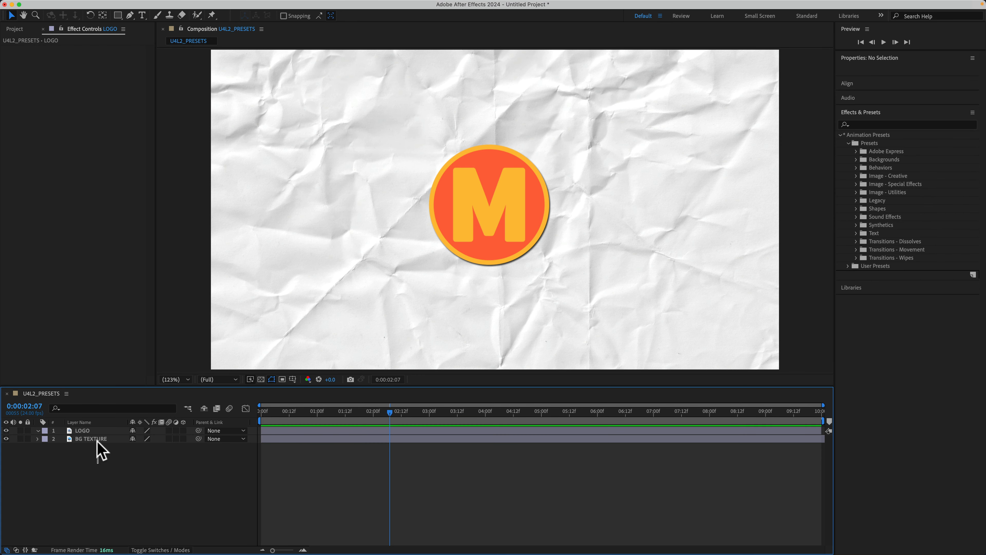
pyautogui.moveTo(97, 447); pyautogui.dragTo(95, 425)
pyautogui.press('F2')
pyautogui.press('Home')
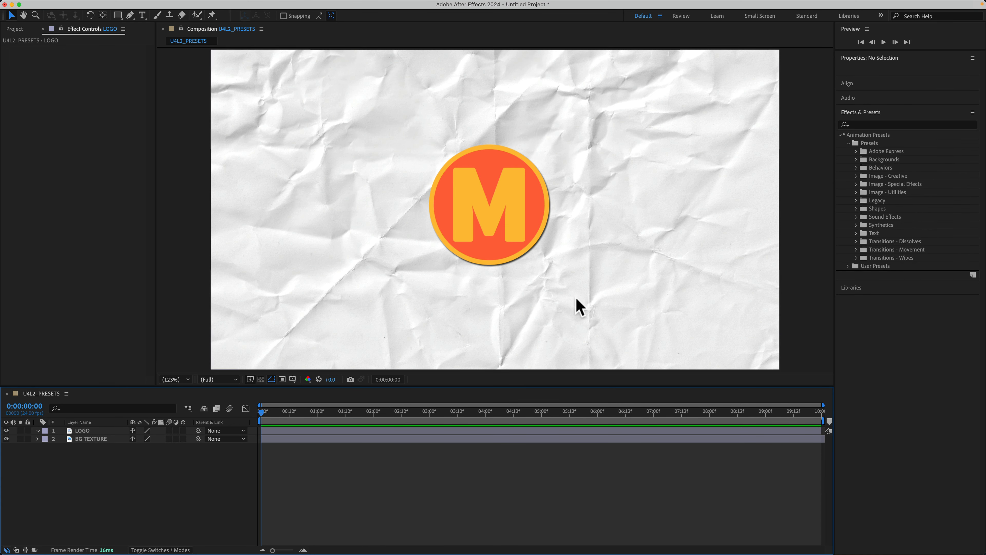
# Apply the Fog Lights preset from the Backgrounds presets with no layer selected and play a preview.
pyautogui.click(856, 159)
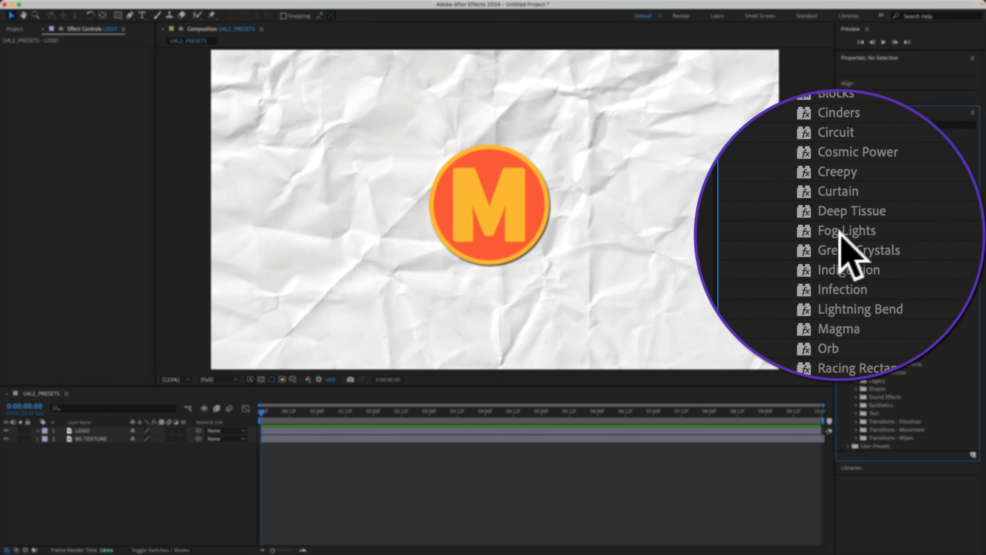
pyautogui.click(839, 231)
pyautogui.moveTo(840, 233)
pyautogui.mouseDown()
pyautogui.moveTo(769, 231)
pyautogui.moveTo(839, 230)
pyautogui.mouseUp()
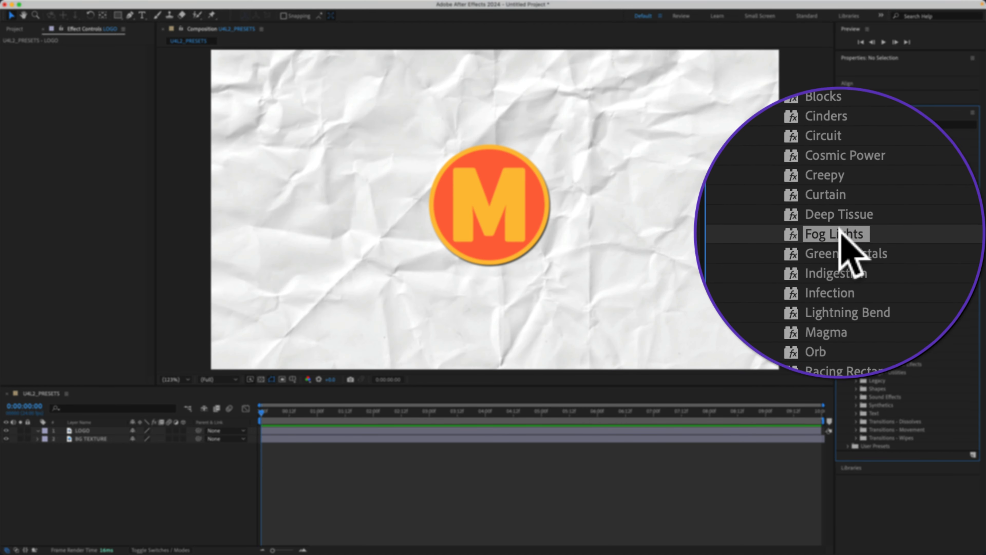
pyautogui.doubleClick(839, 232)
pyautogui.press('space')
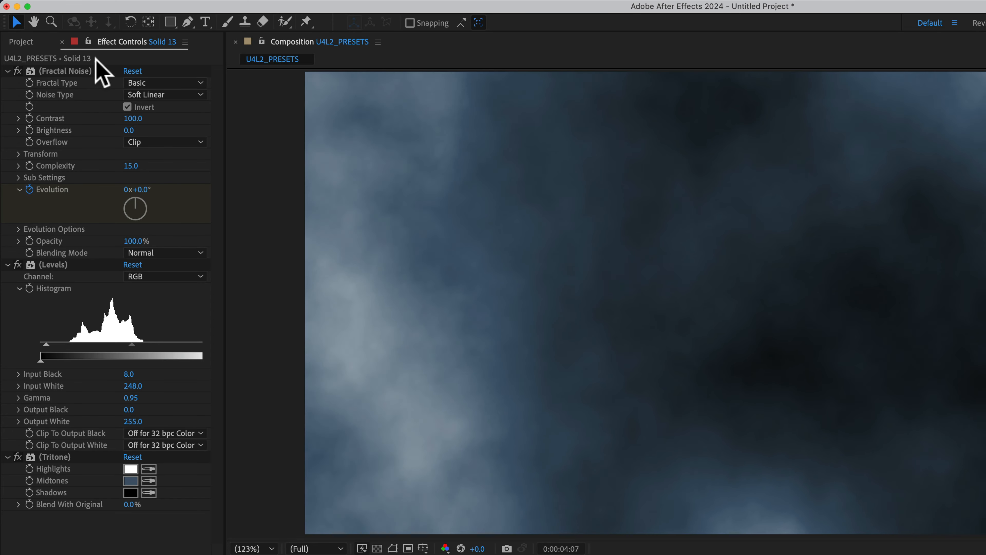
# Examine the background solid's keyframed properties and then all of its modified properties in the timeline.
pyautogui.click(107, 41)
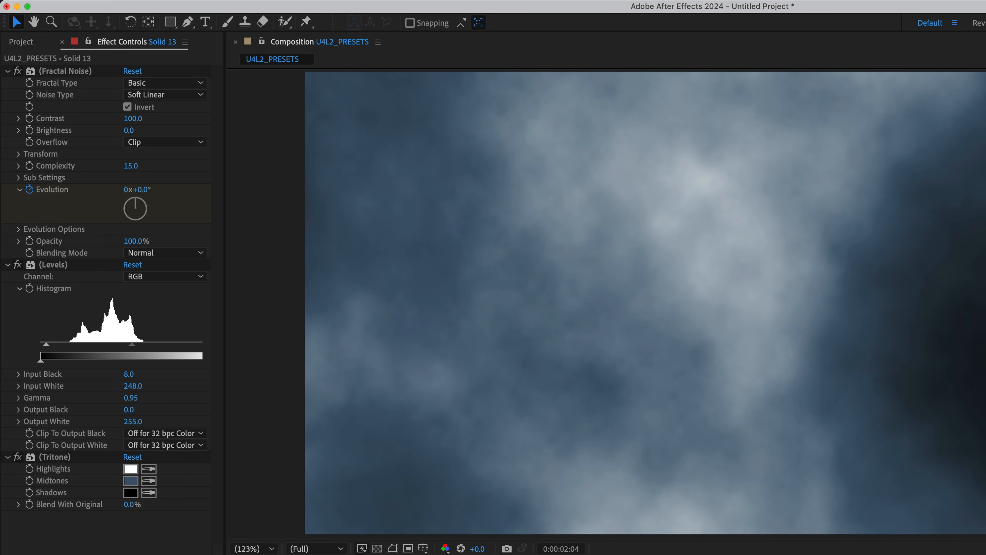
pyautogui.click(78, 430)
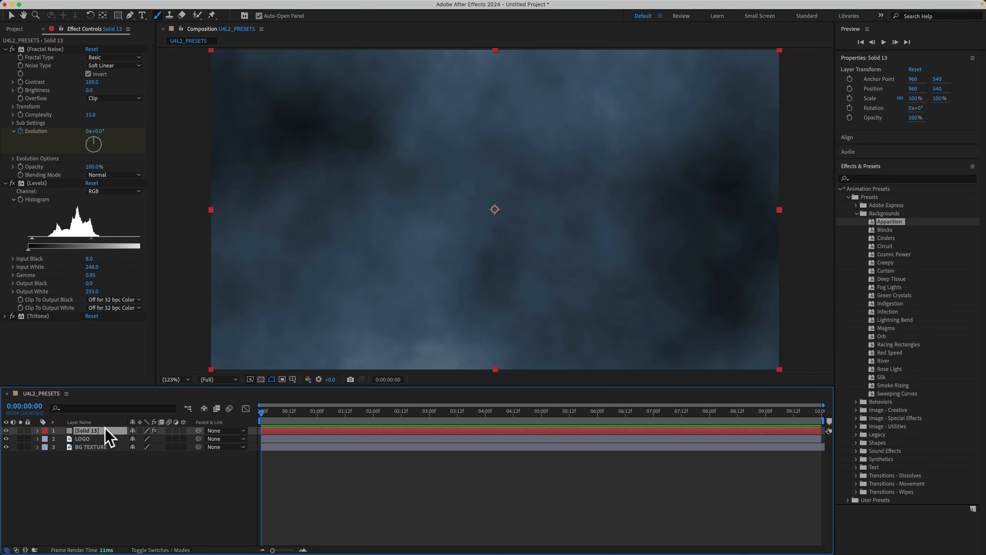
pyautogui.press('u')
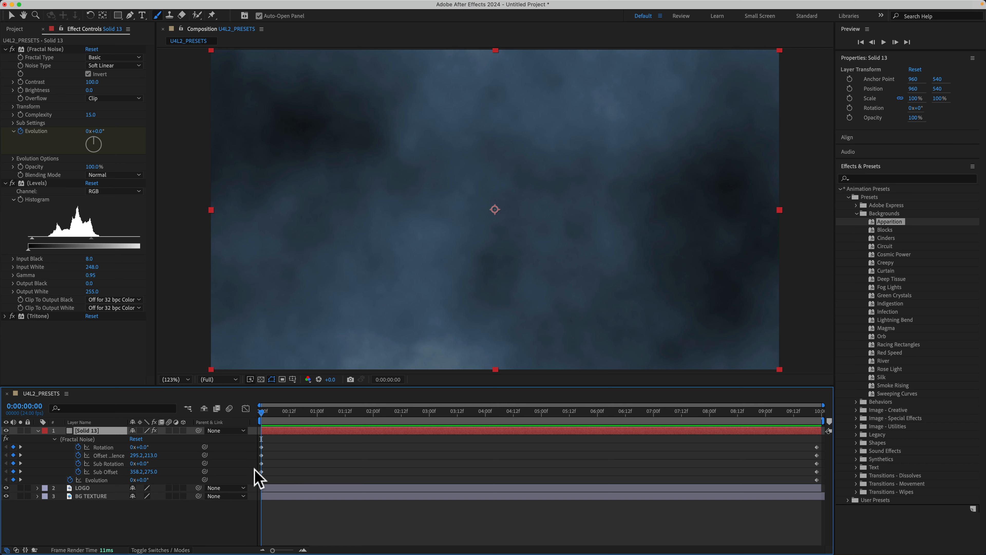
pyautogui.press('u')
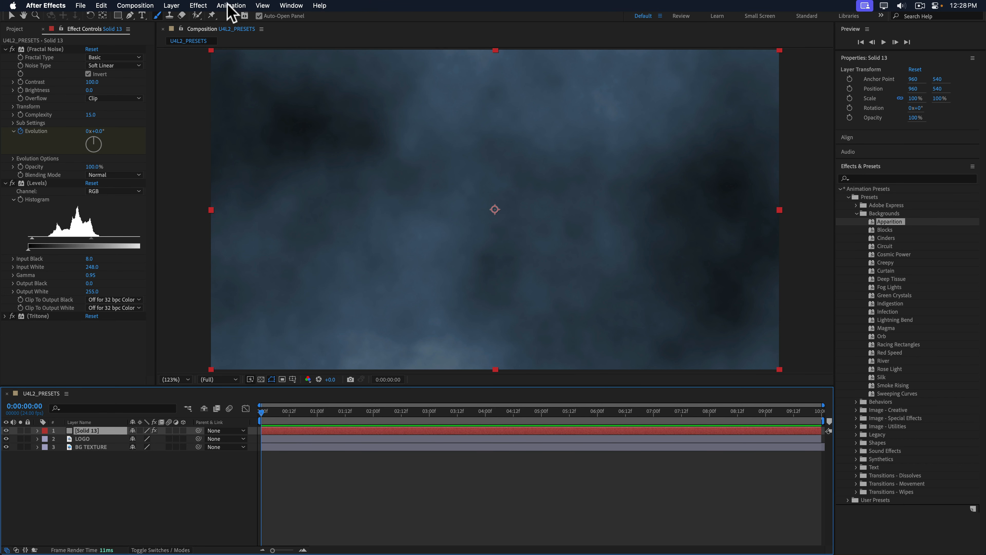
pyautogui.click(230, 5)
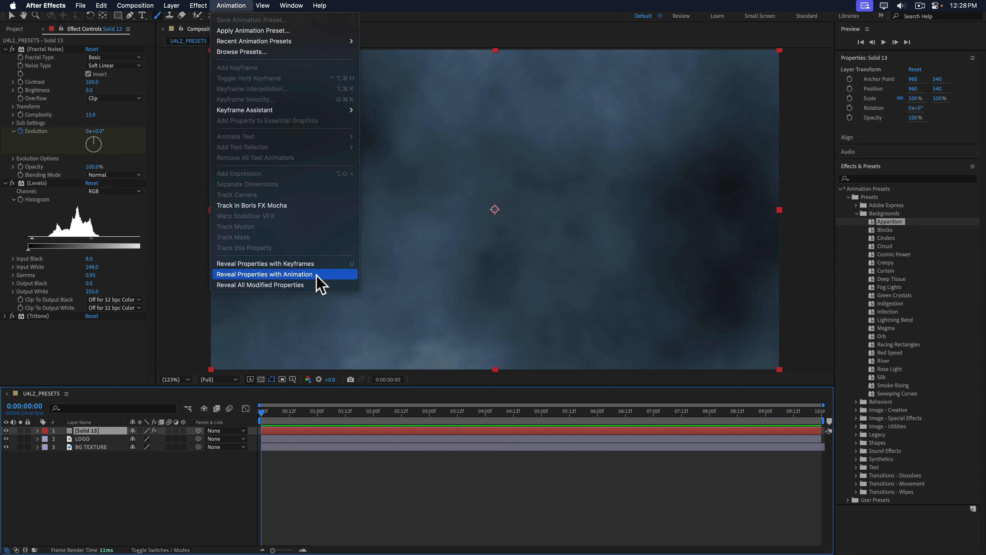
pyautogui.click(307, 286)
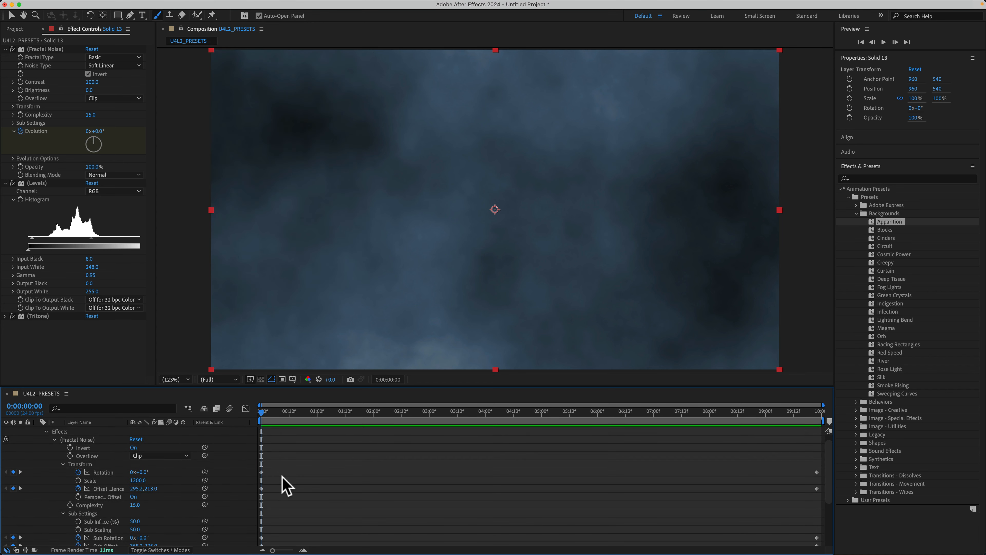
pyautogui.scroll(5, 286, 482)
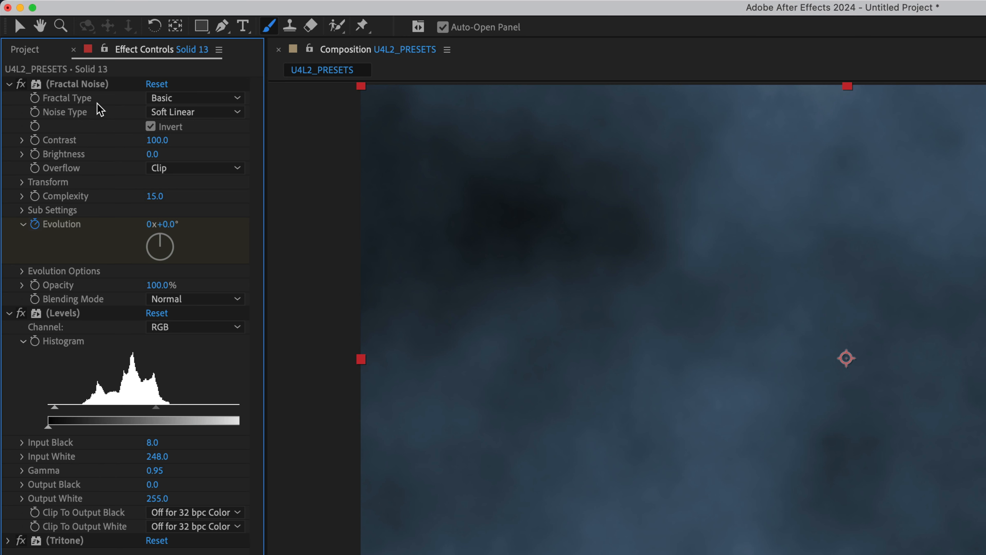
# Collapse the solid's Fractal Noise and Levels settings and switch Fractal Noise off and on to compare the result.
pyautogui.click(9, 84)
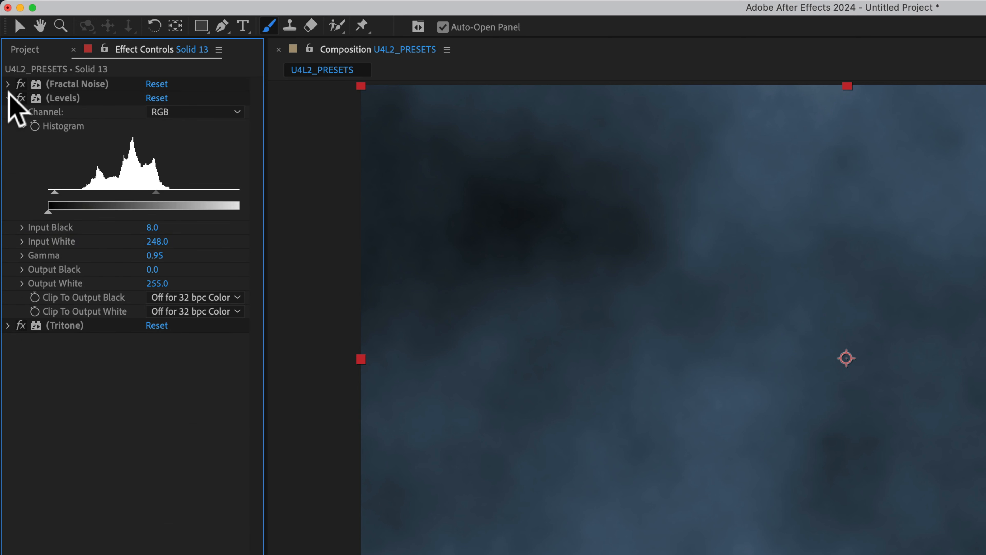
pyautogui.click(8, 97)
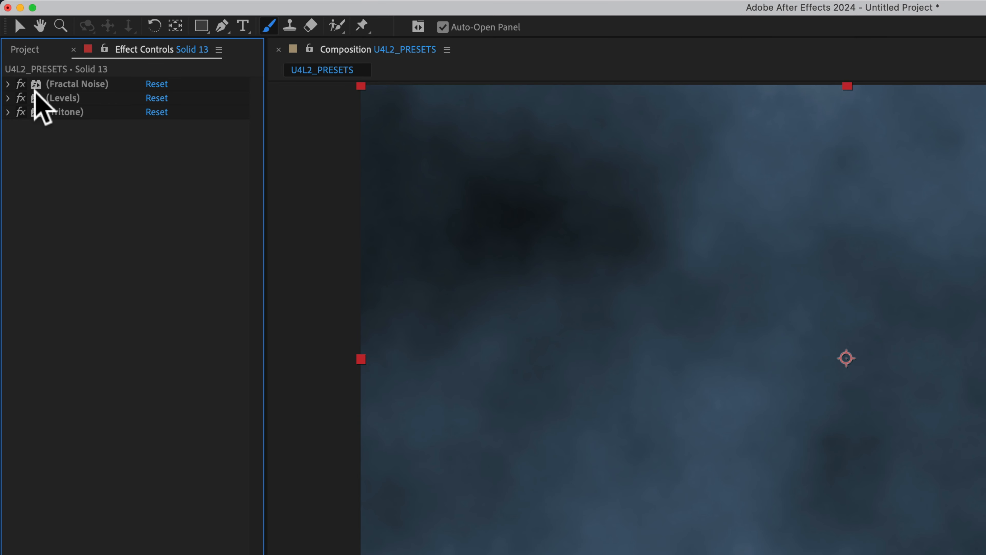
pyautogui.click(21, 84)
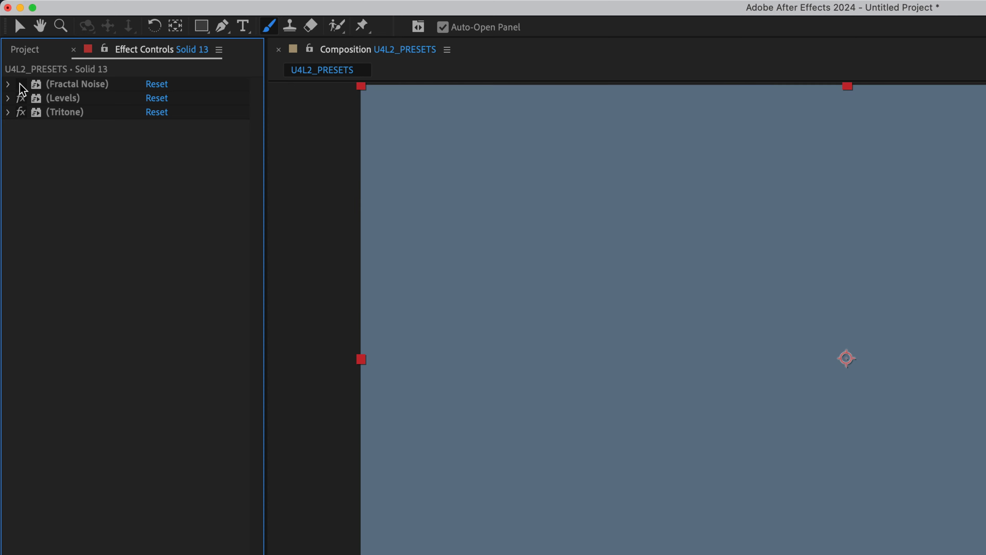
pyautogui.click(20, 84)
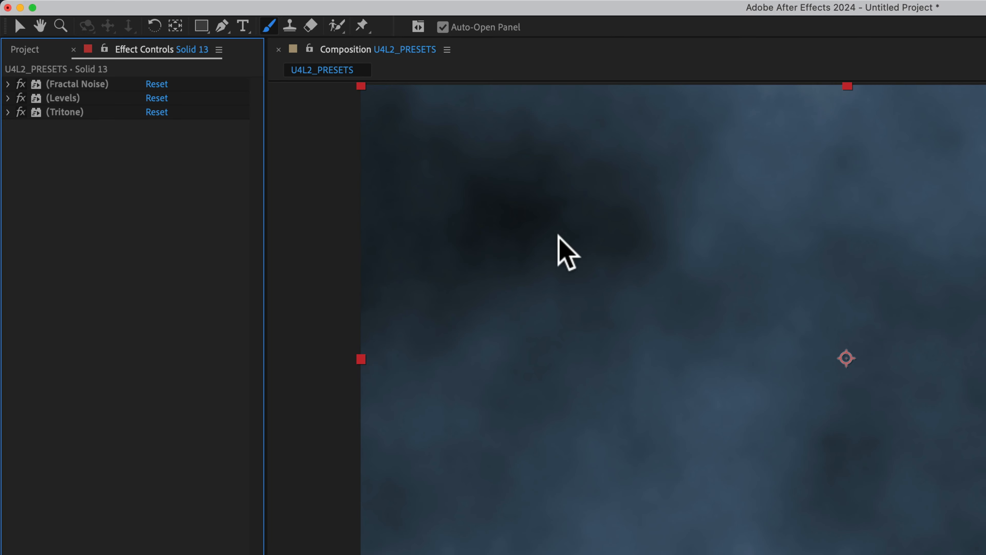
pyautogui.click(21, 84)
pyautogui.click(22, 85)
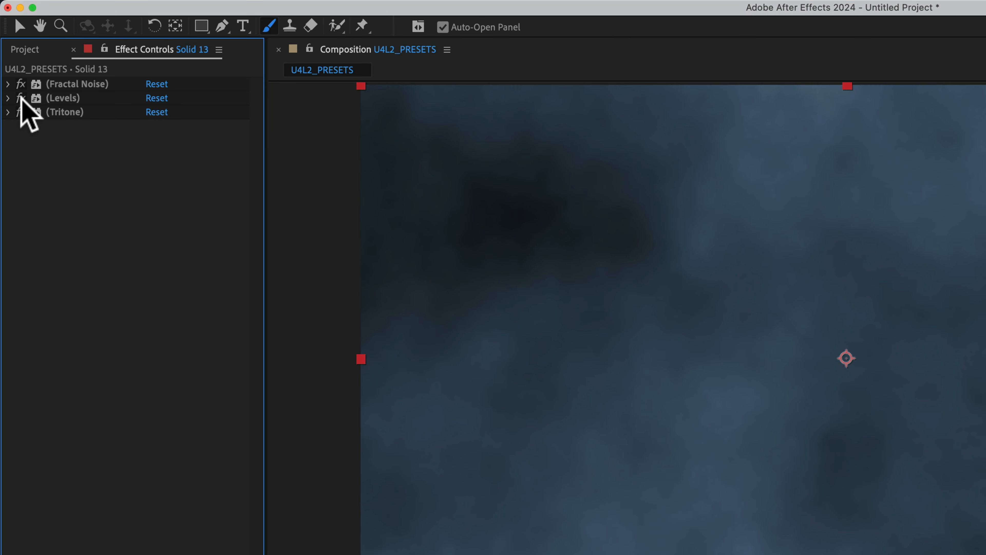
# Switch the solid's Tritone effect off and on to compare the background with and without its color.
pyautogui.click(21, 112)
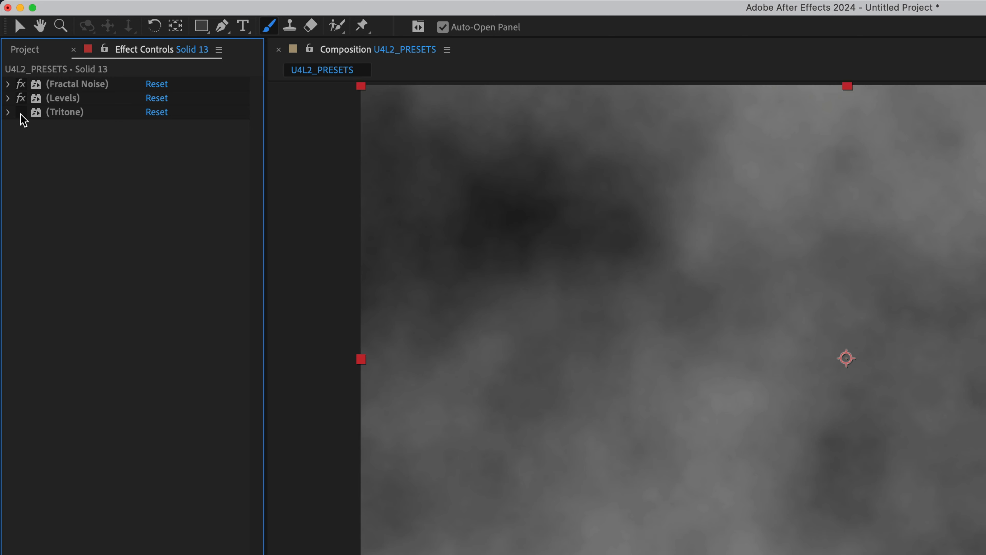
pyautogui.click(21, 112)
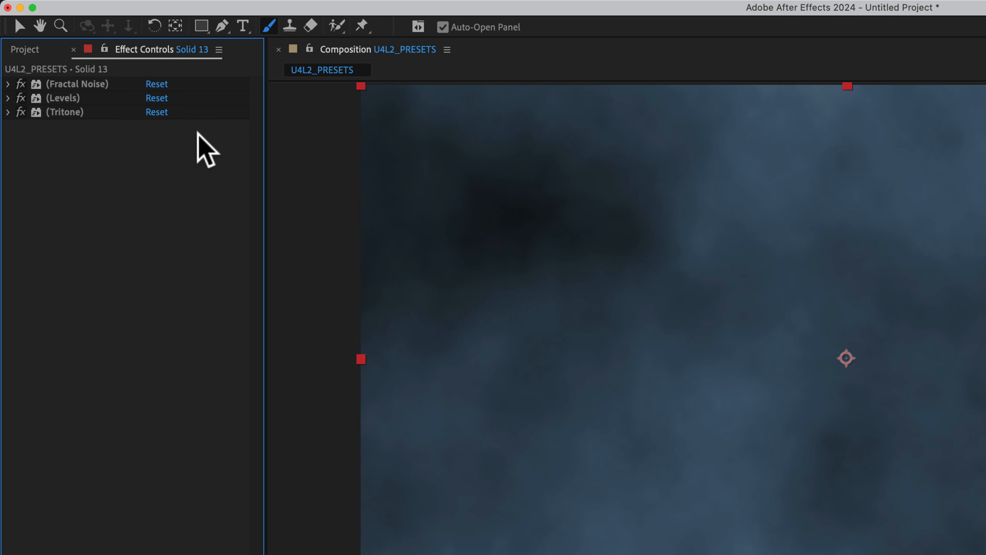
pyautogui.click(21, 112)
pyautogui.click(21, 112)
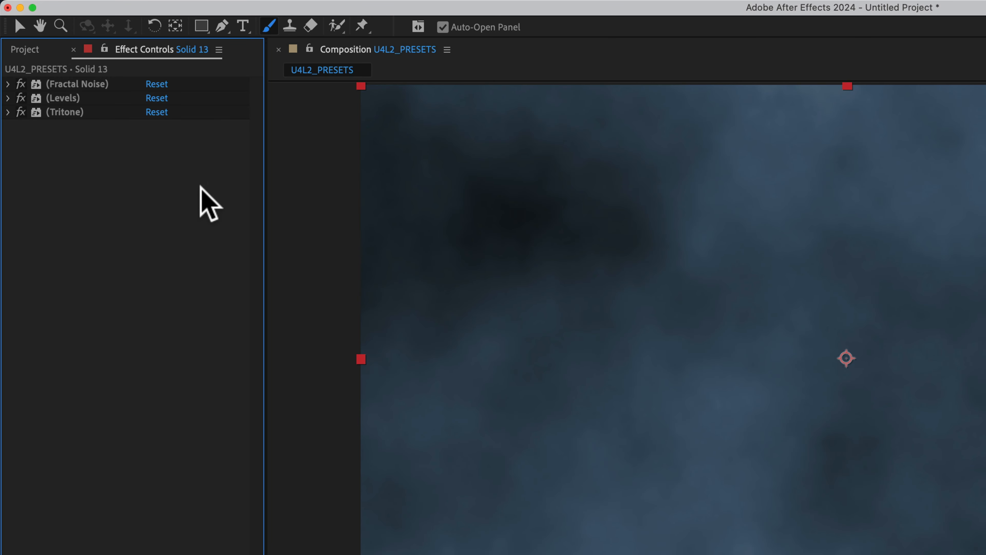
pyautogui.press('super+z')
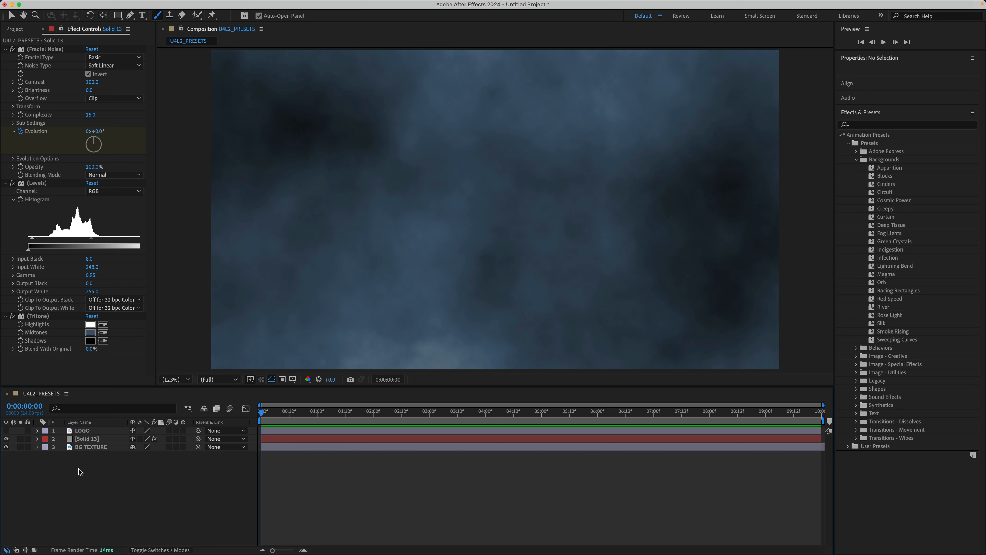
# Change the Shadows color of the solid's Tritone effect from black to green.
pyautogui.click(86, 439)
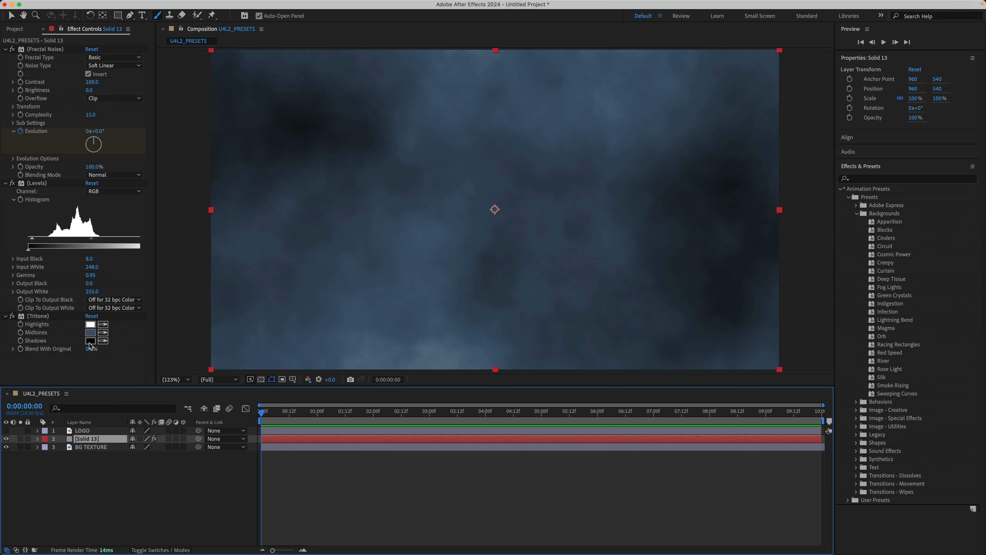
pyautogui.click(90, 340)
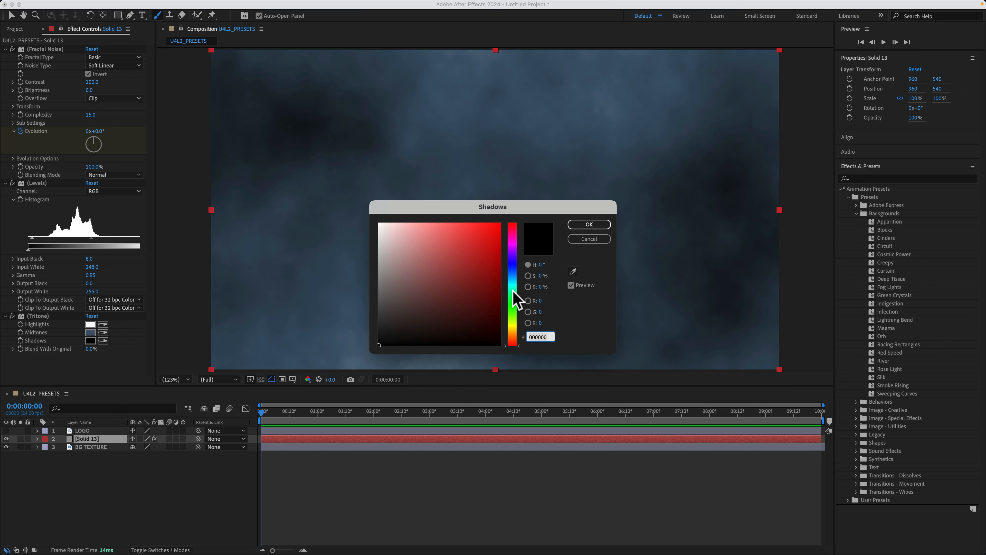
pyautogui.moveTo(513, 293); pyautogui.dragTo(518, 286)
pyautogui.click(452, 265)
pyautogui.press('Return')
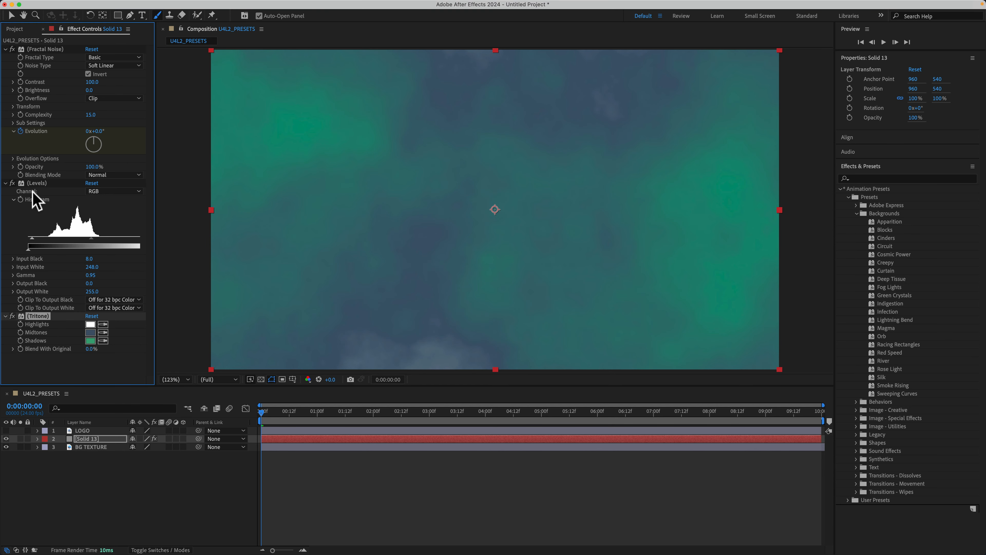
# Select the solid's Fractal Noise, Levels and Tritone effects together, check the save-preset command, and preview the background behind the logo.
pyautogui.keyDown('shift'); pyautogui.click(35, 189); pyautogui.keyUp('shift')
pyautogui.keyDown('shift'); pyautogui.click(49, 50); pyautogui.keyUp('shift')
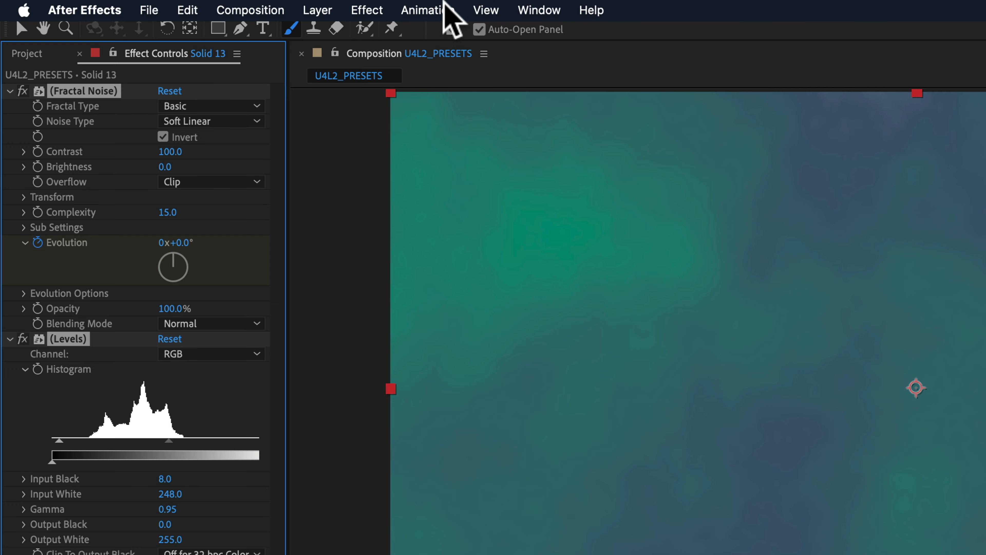
pyautogui.click(237, 6)
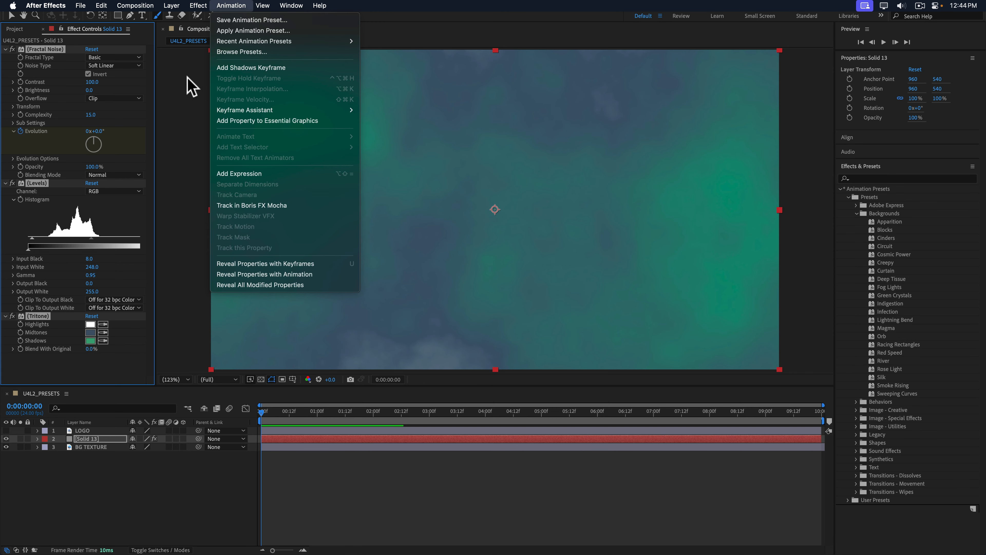
pyautogui.click(347, 150)
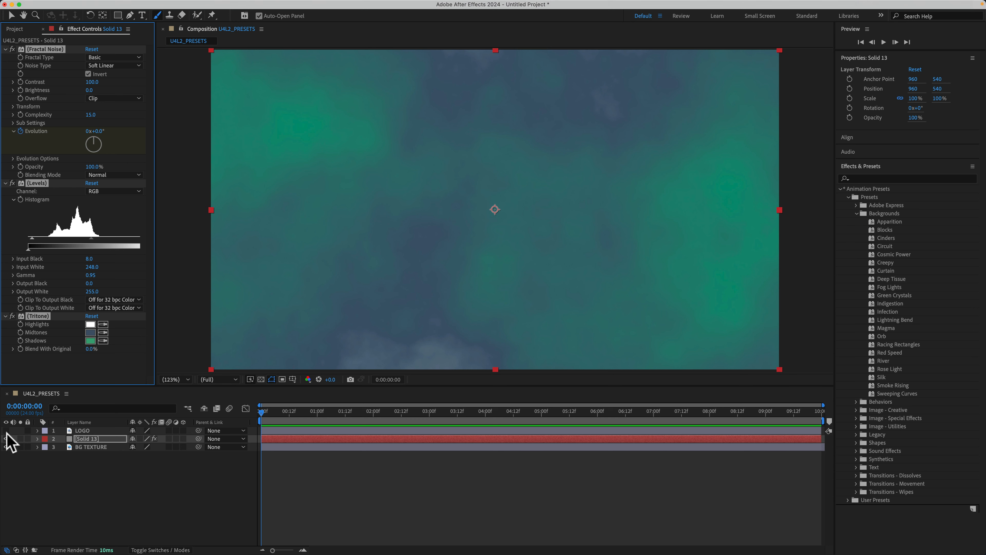
pyautogui.press('space')
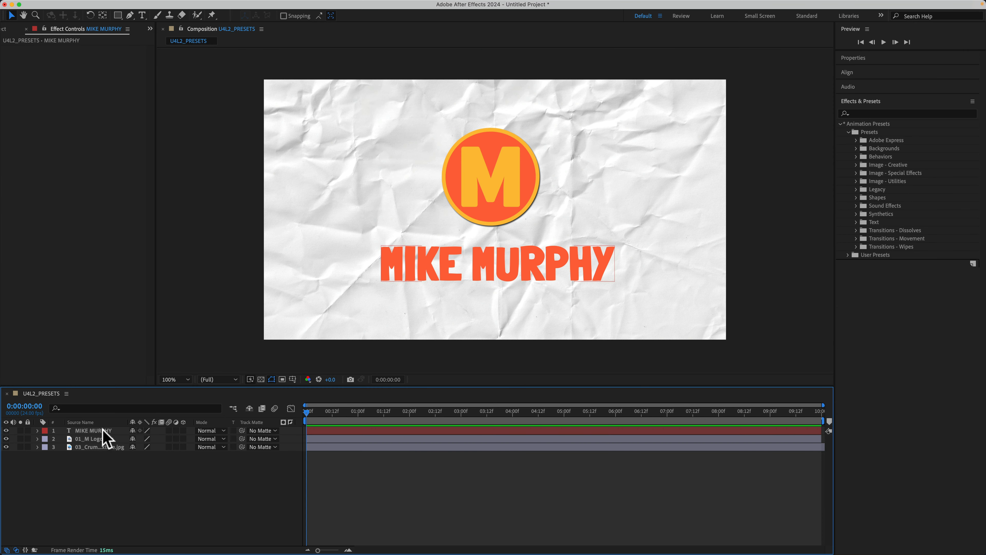
# Select the text layer and list the categories of Text animation presets.
pyautogui.click(102, 430)
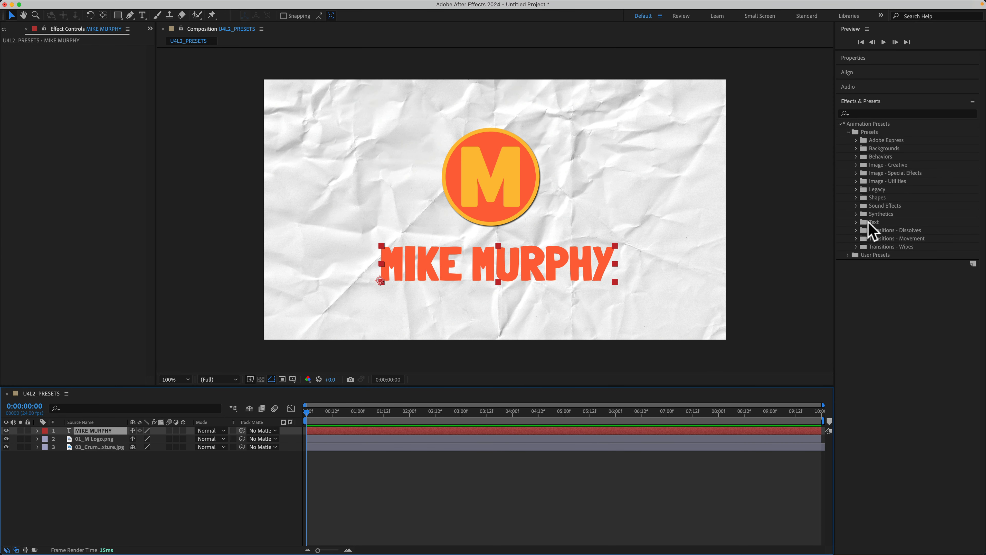
pyautogui.click(868, 229)
pyautogui.click(856, 222)
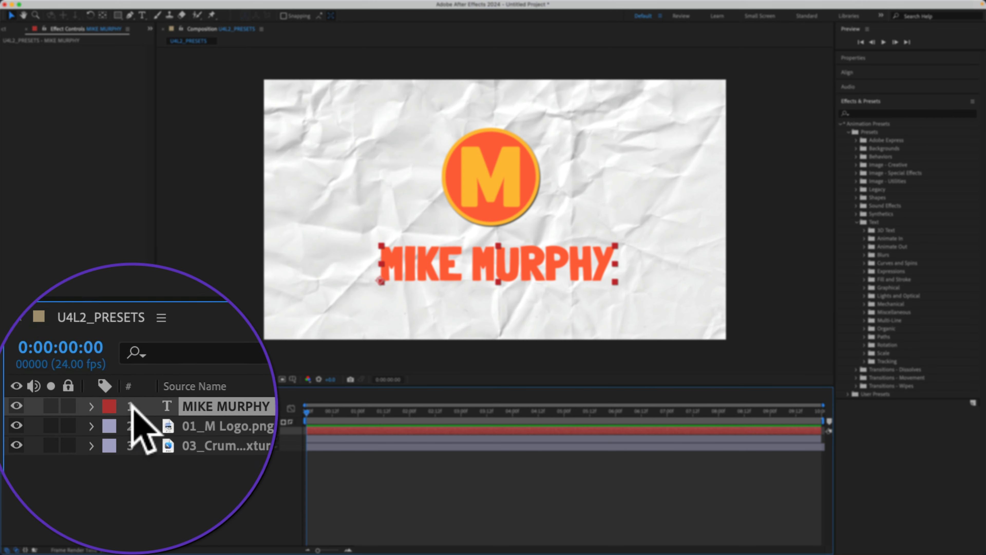
# Expand the text layer in the timeline and review the properties its Animate option offers.
pyautogui.click(91, 406)
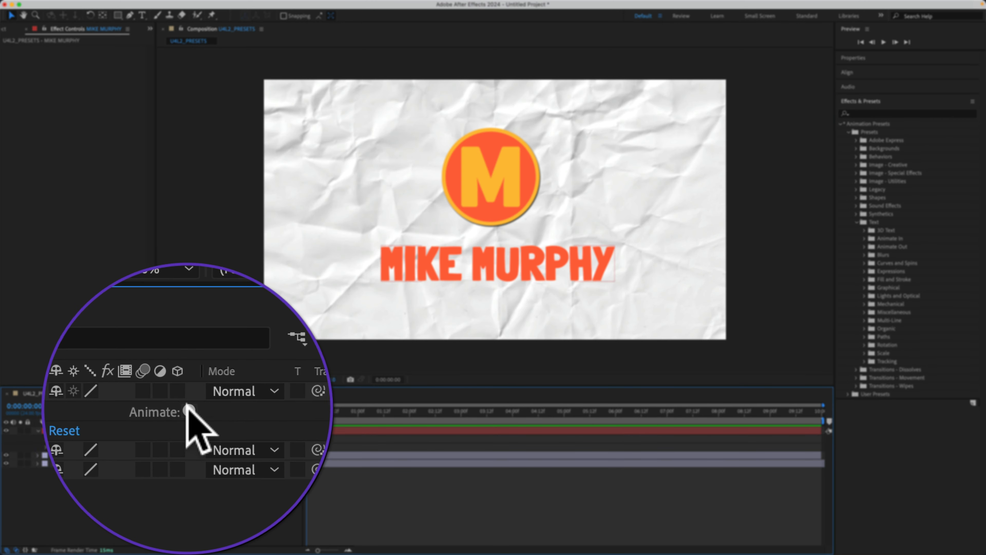
pyautogui.click(194, 438)
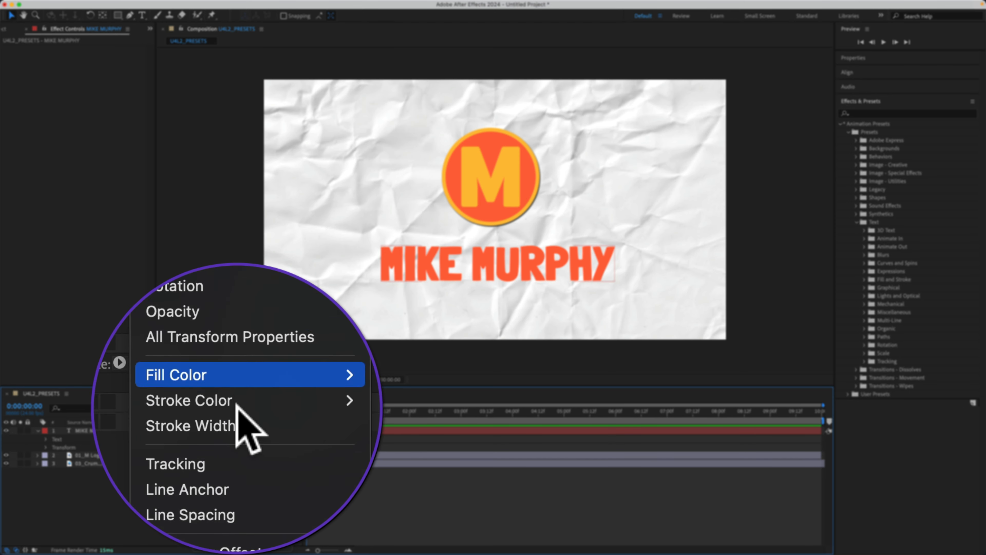
pyautogui.click(244, 427)
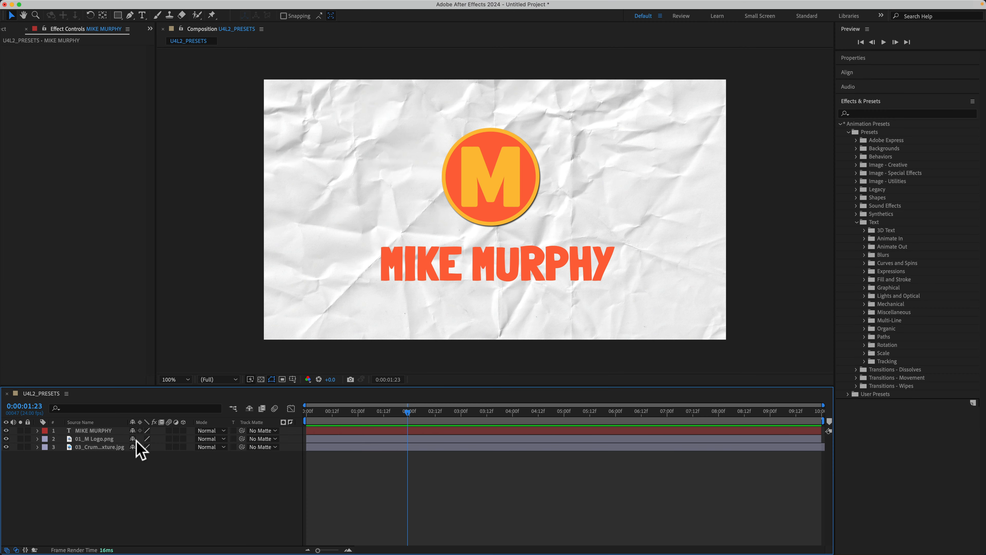
# Reselect the text layer, list the 3D Text presets, and locate the layer's 3D switch.
pyautogui.click(104, 430)
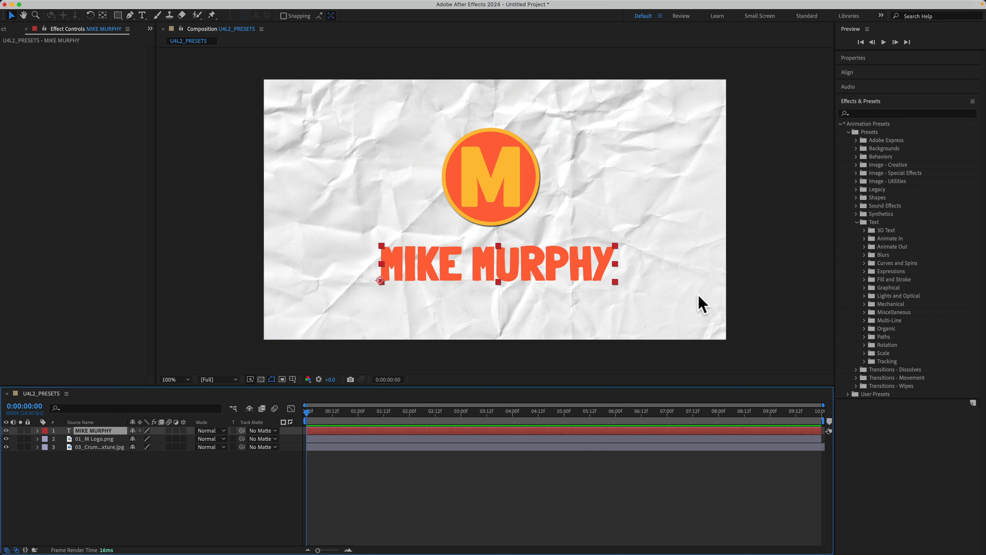
pyautogui.click(864, 230)
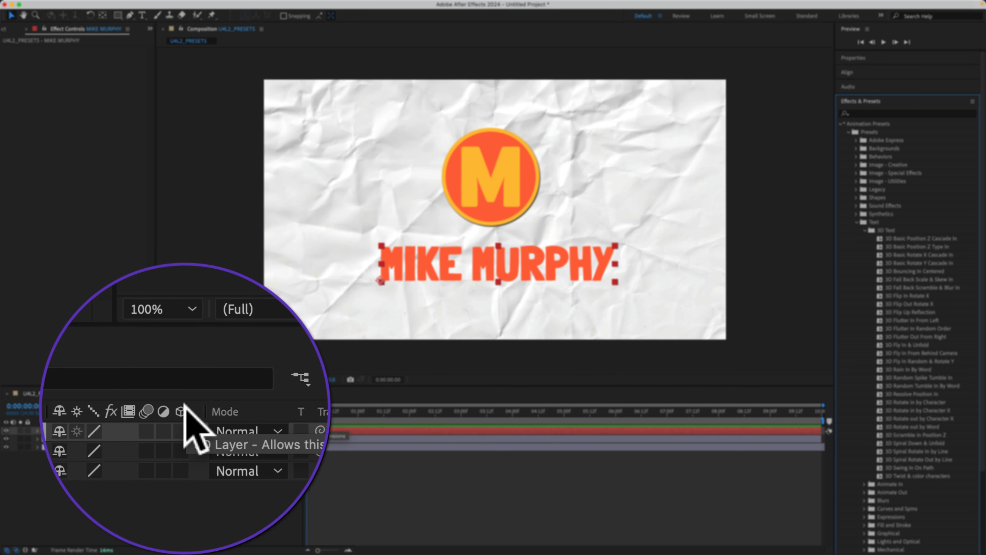
pyautogui.click(184, 430)
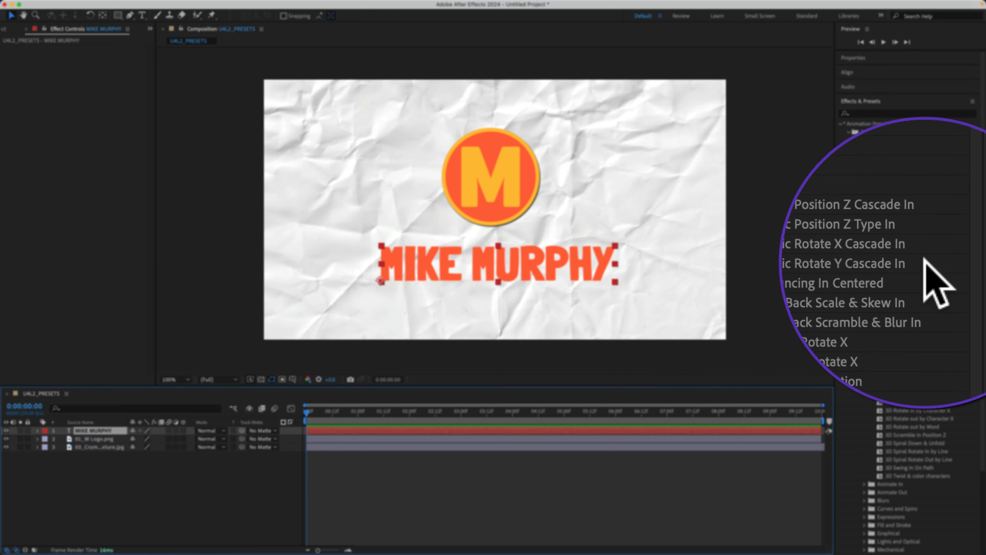
# Apply the 3D Basic Rotate X Cascade In preset to the text layer, preview the animation, and undo it.
pyautogui.click(899, 239)
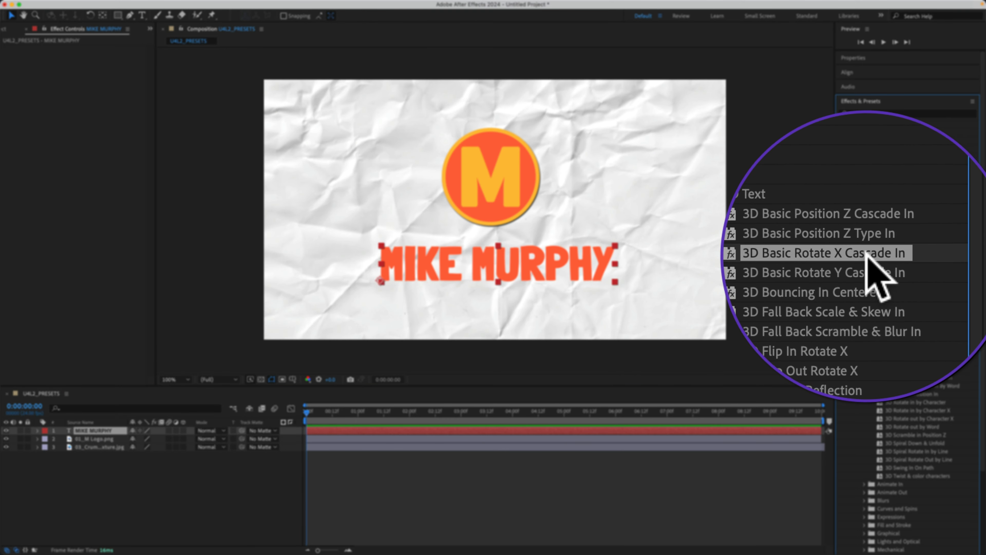
pyautogui.doubleClick(920, 255)
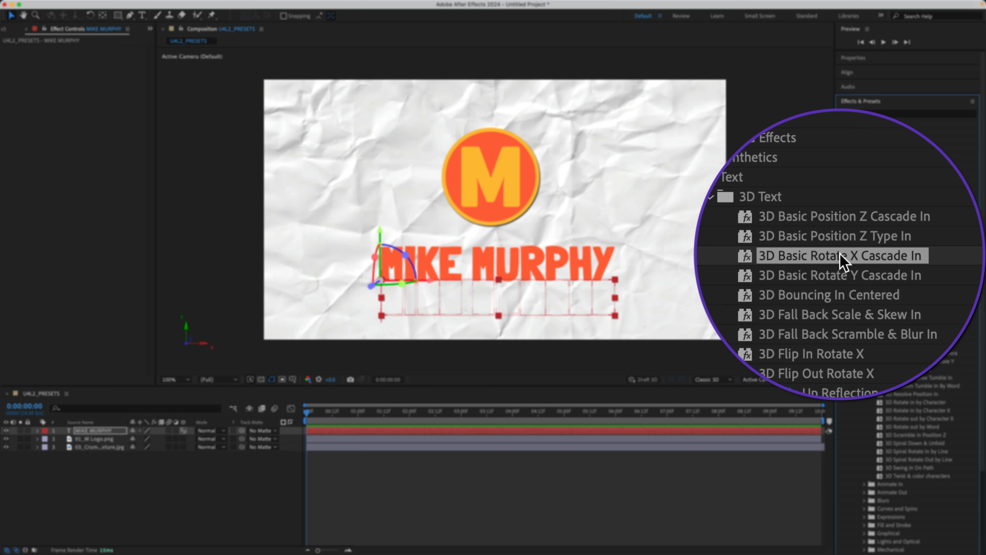
pyautogui.press('space')
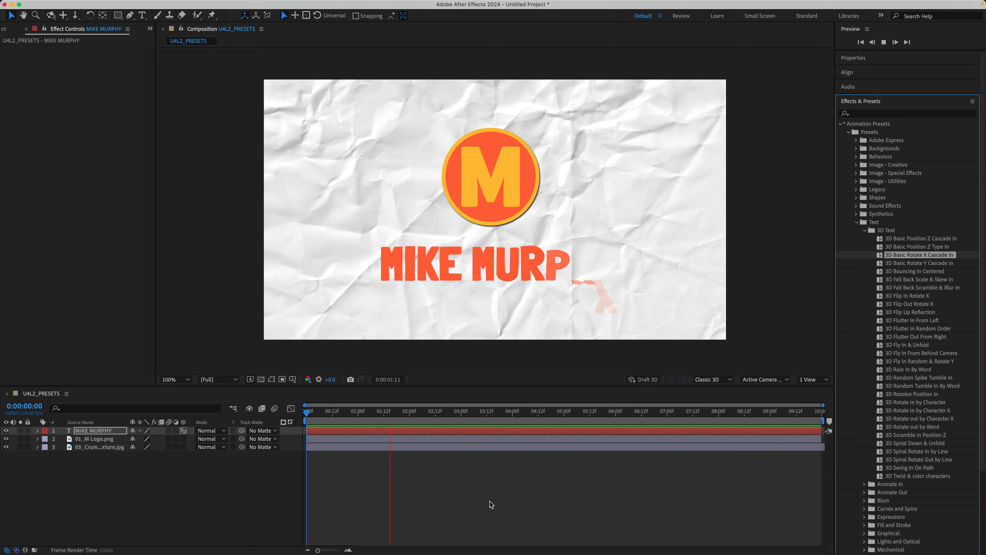
pyautogui.press('space')
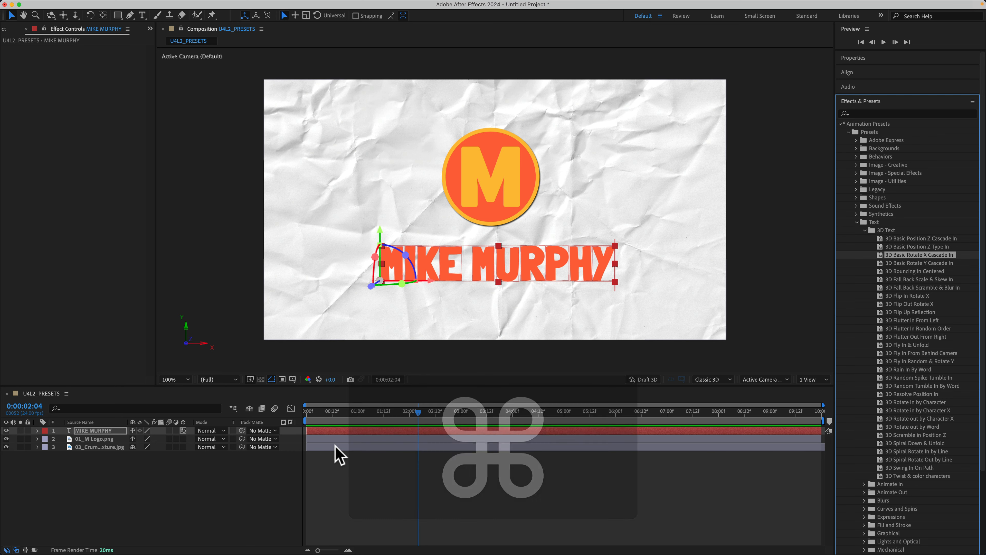
pyautogui.press('super+z')
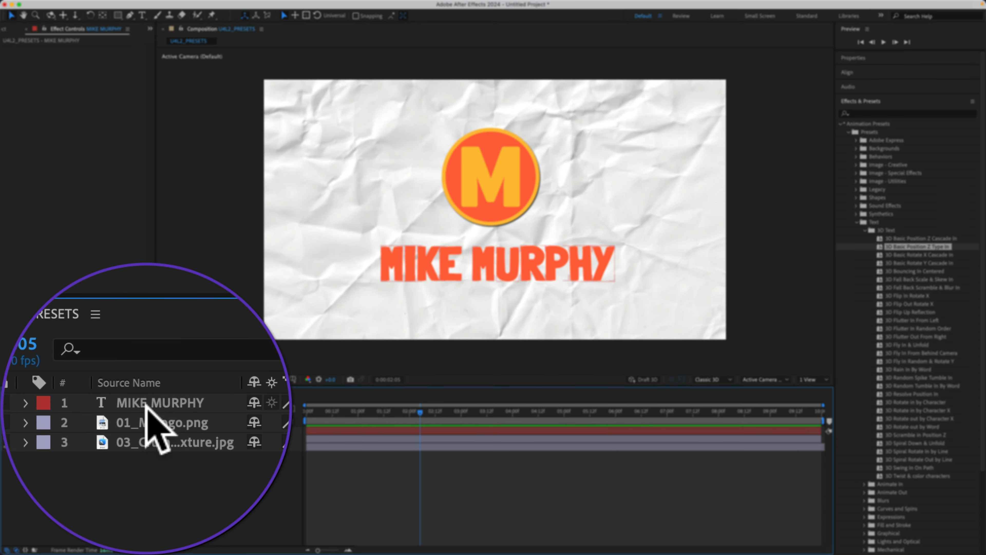
# Apply the 3D Basic Position Z Type In preset to the text layer and examine its animator and Animate options.
pyautogui.click(86, 430)
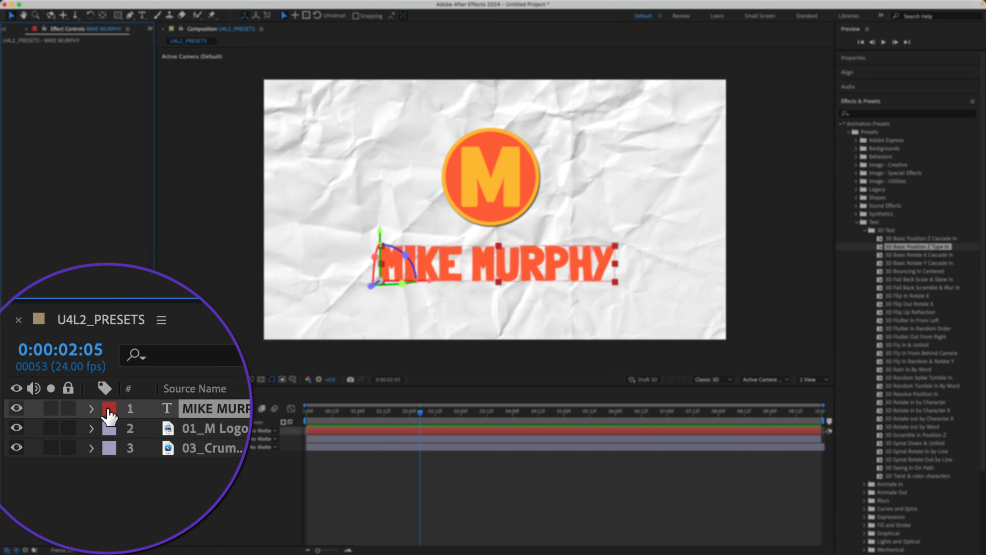
pyautogui.click(91, 409)
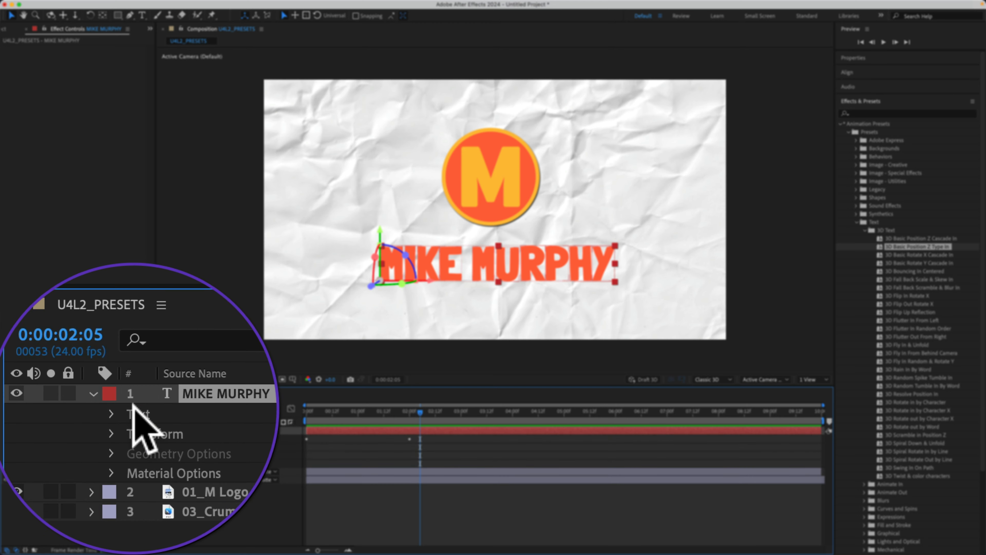
pyautogui.click(111, 414)
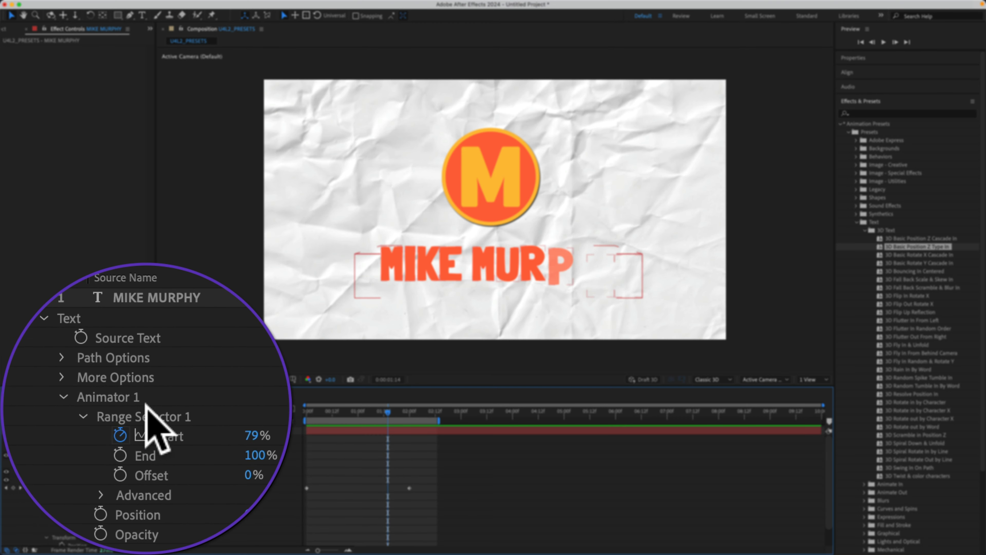
pyautogui.click(193, 414)
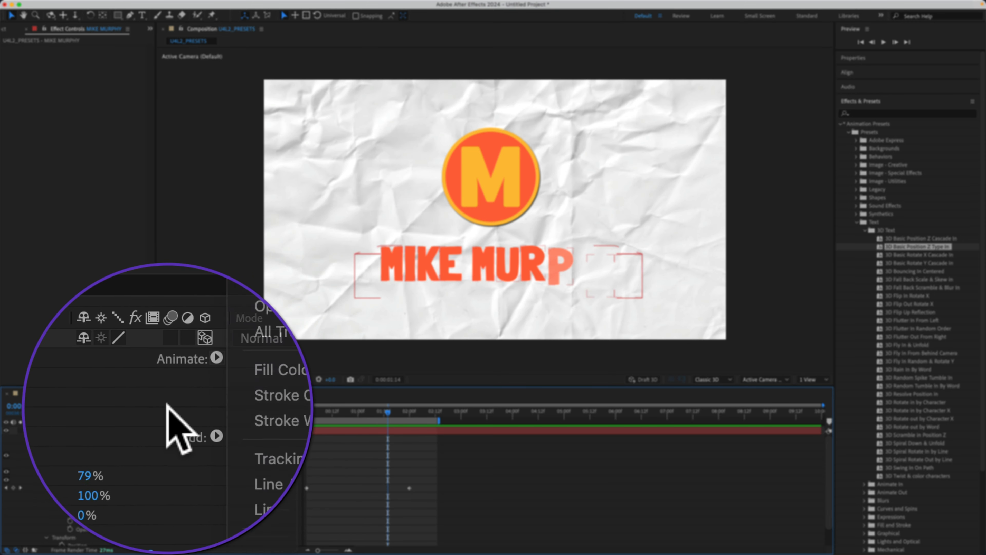
pyautogui.click(164, 405)
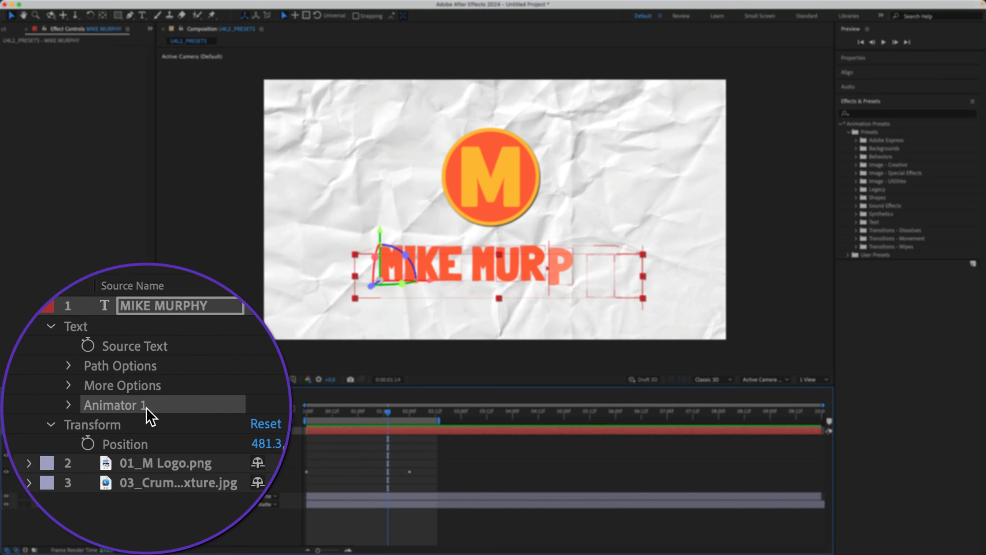
# Start saving the text layer's selected animator as an animation preset and cancel the save.
pyautogui.click(229, 5)
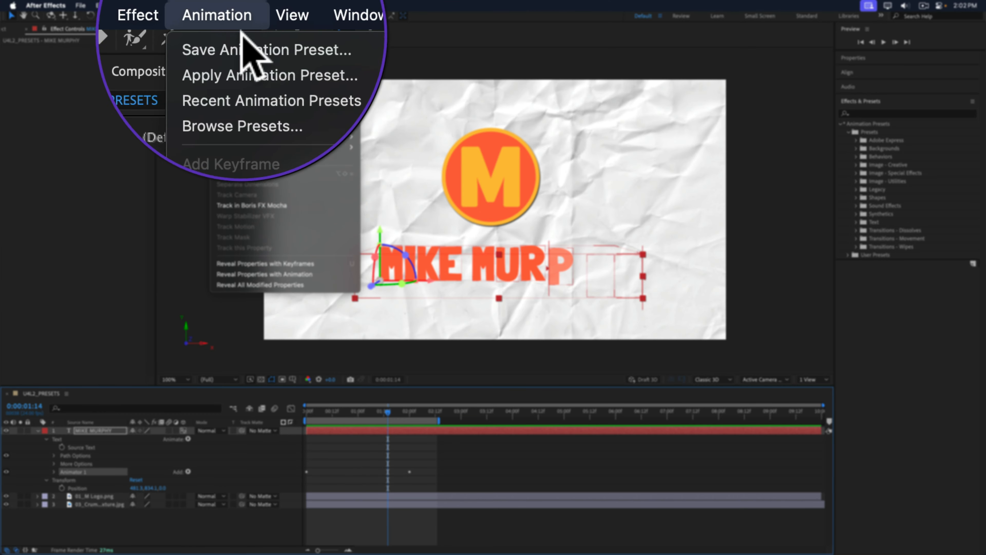
pyautogui.click(281, 58)
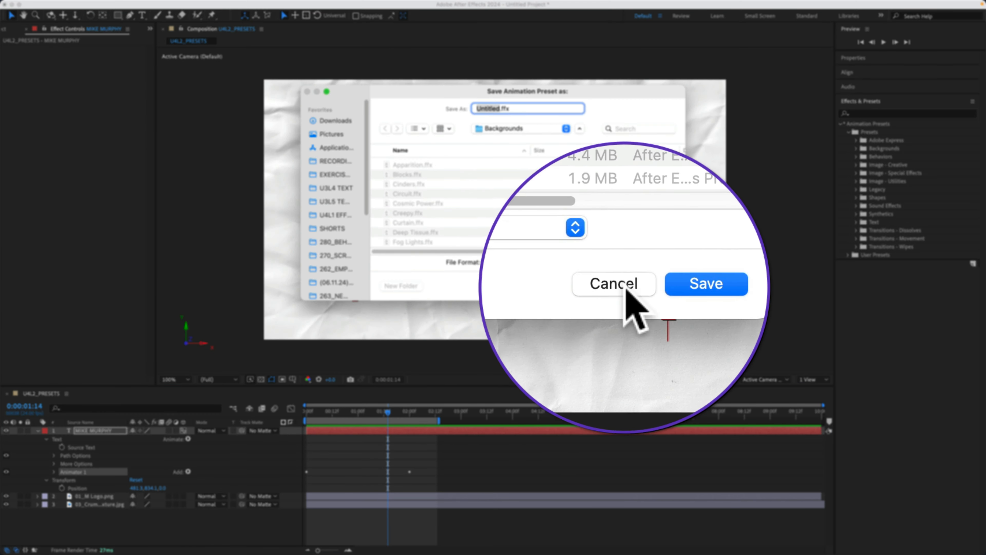
pyautogui.click(625, 285)
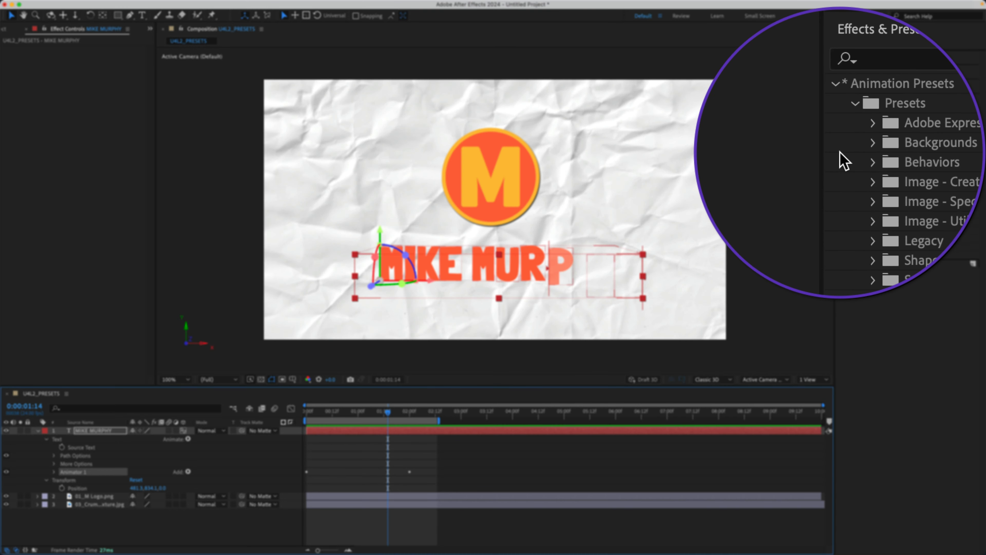
# Remove all text animators from the text layer and turn off its 3D switch.
pyautogui.click(132, 503)
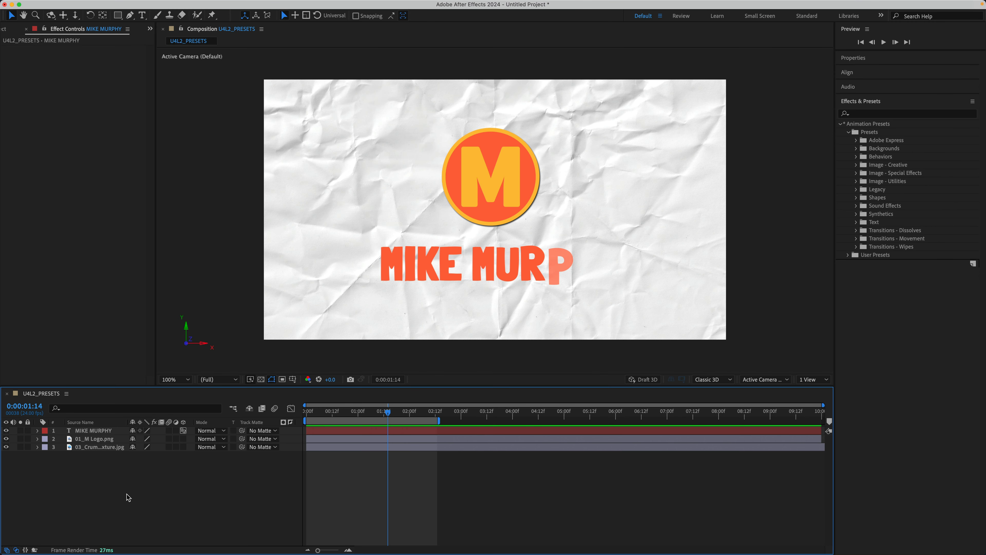
pyautogui.click(98, 430)
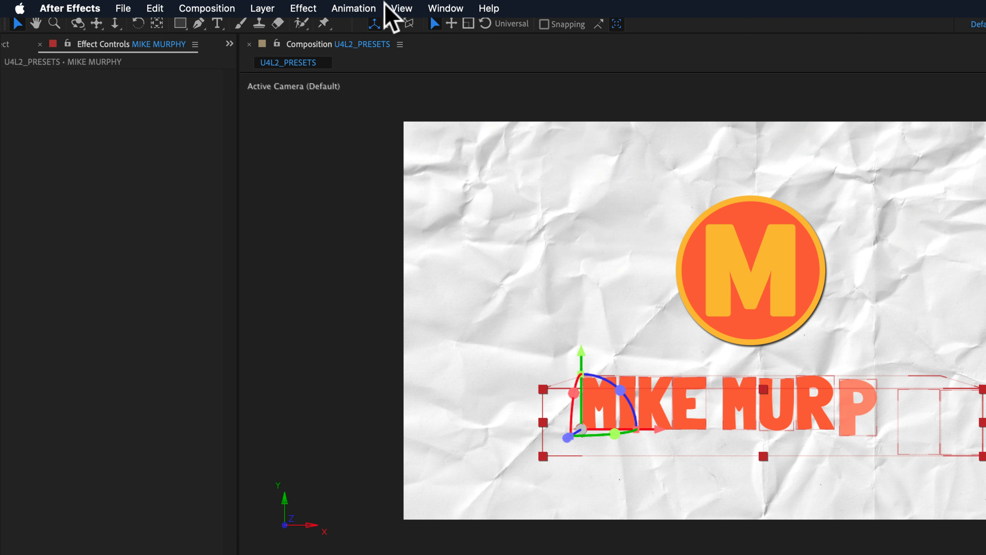
pyautogui.click(239, 7)
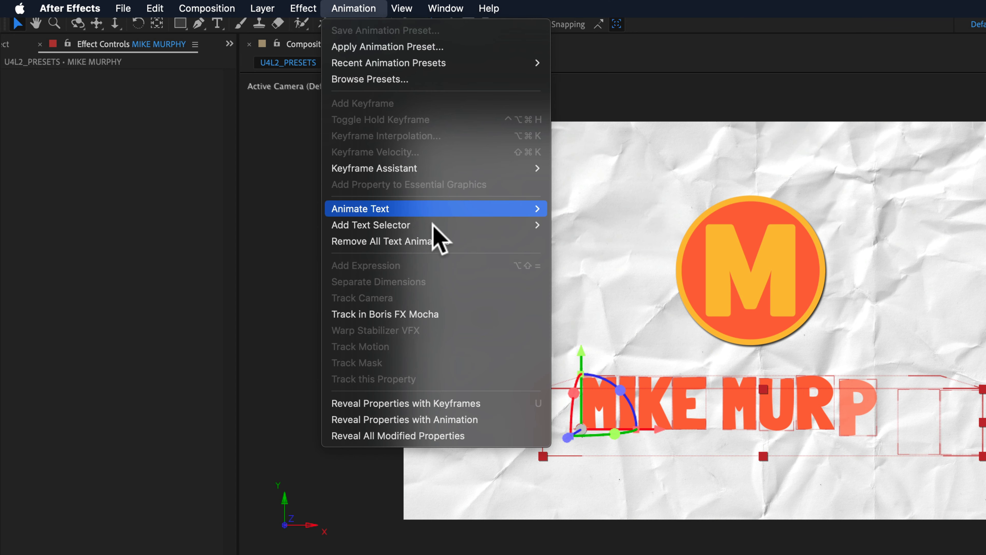
pyautogui.click(450, 244)
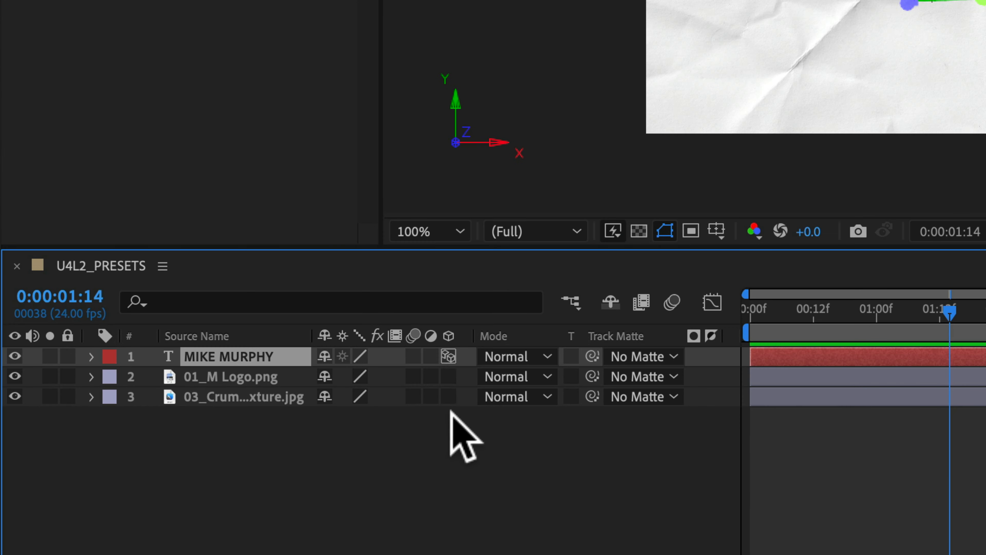
pyautogui.click(449, 357)
pyautogui.click(422, 459)
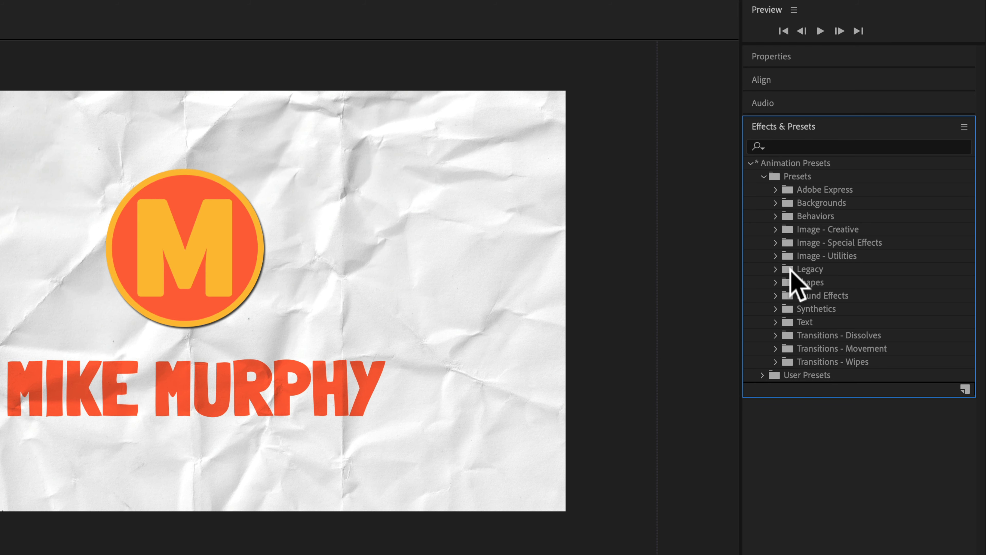
# Review the presets in the Behaviors category and collapse it again.
pyautogui.click(775, 215)
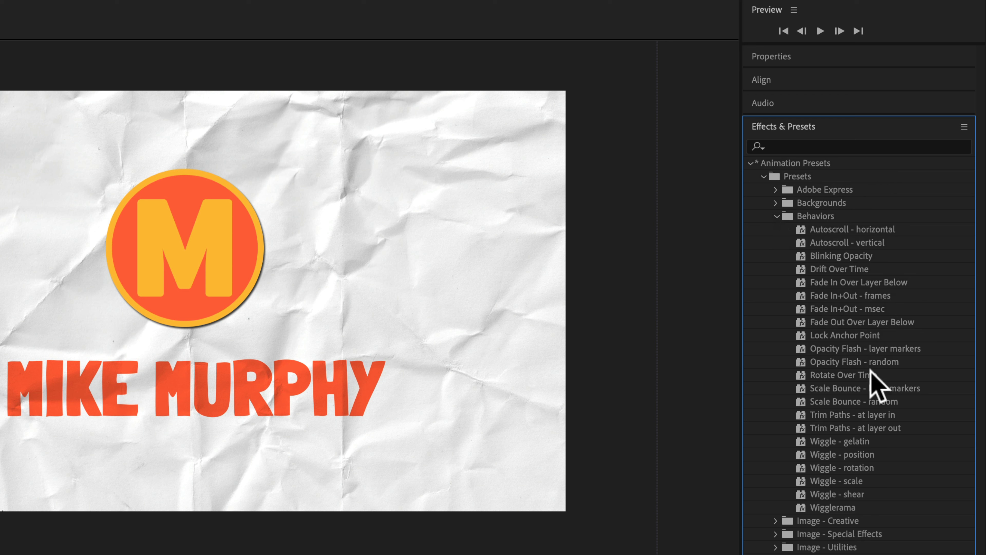
pyautogui.click(776, 215)
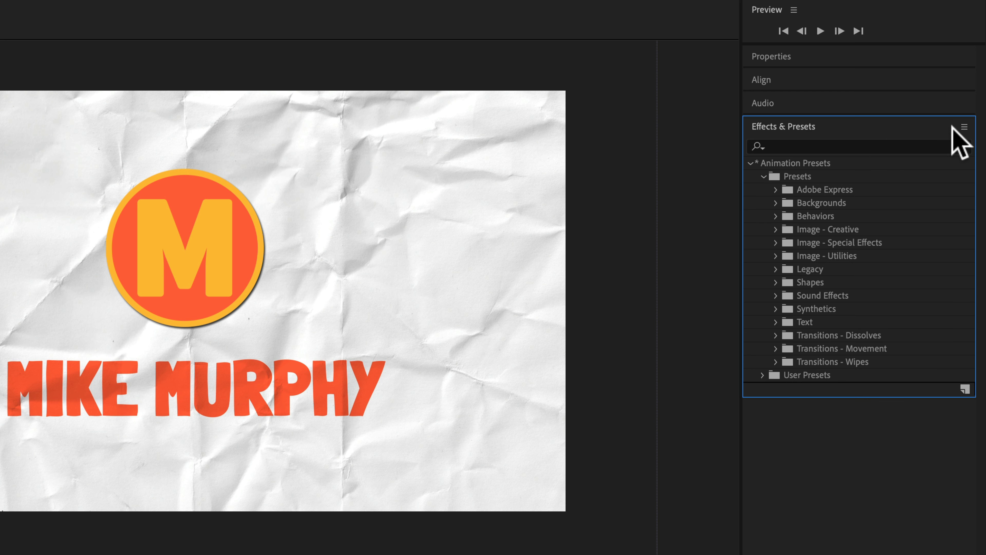
# Open the animation presets library in Adobe Bridge with the Browse Presets command and switch between it and After Effects.
pyautogui.click(964, 126)
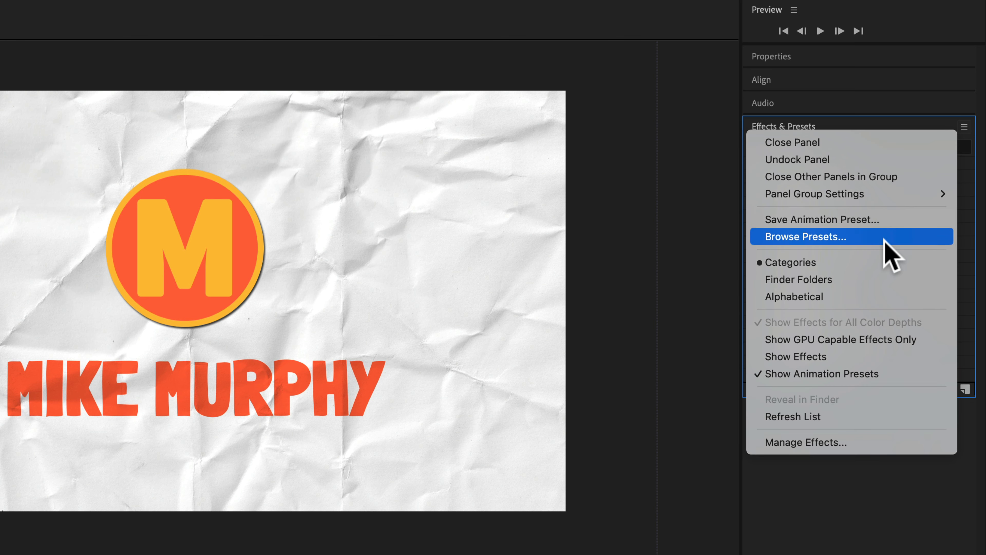
pyautogui.click(880, 539)
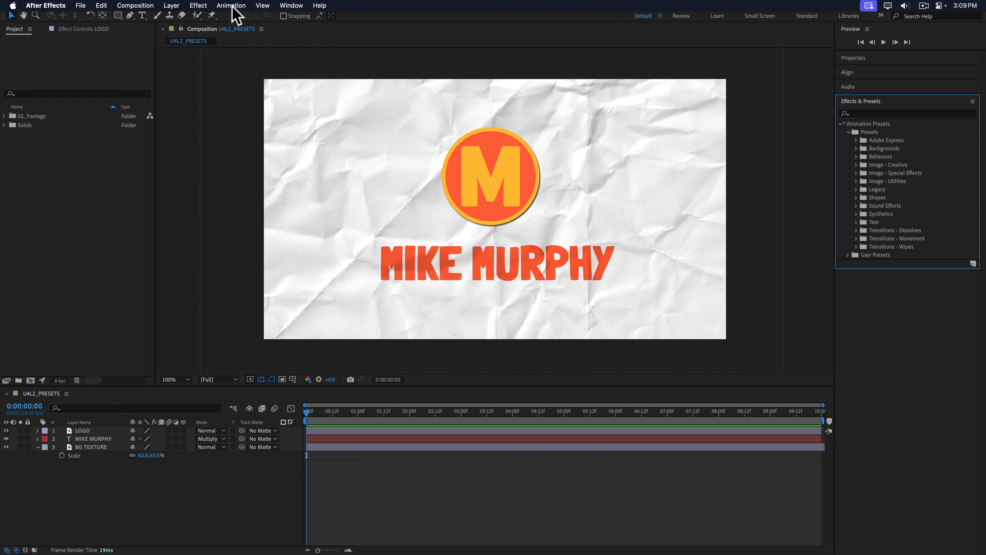
pyautogui.click(232, 6)
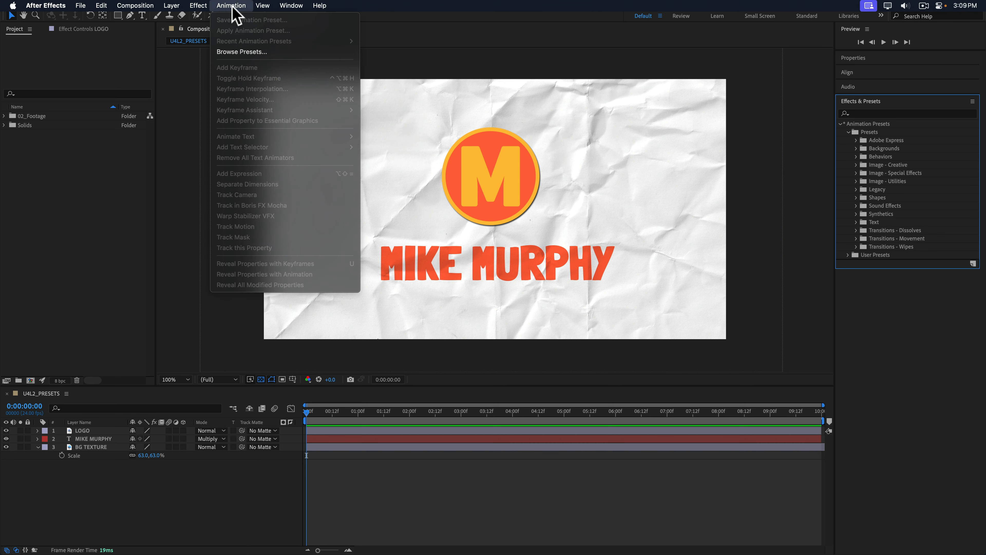
pyautogui.click(290, 52)
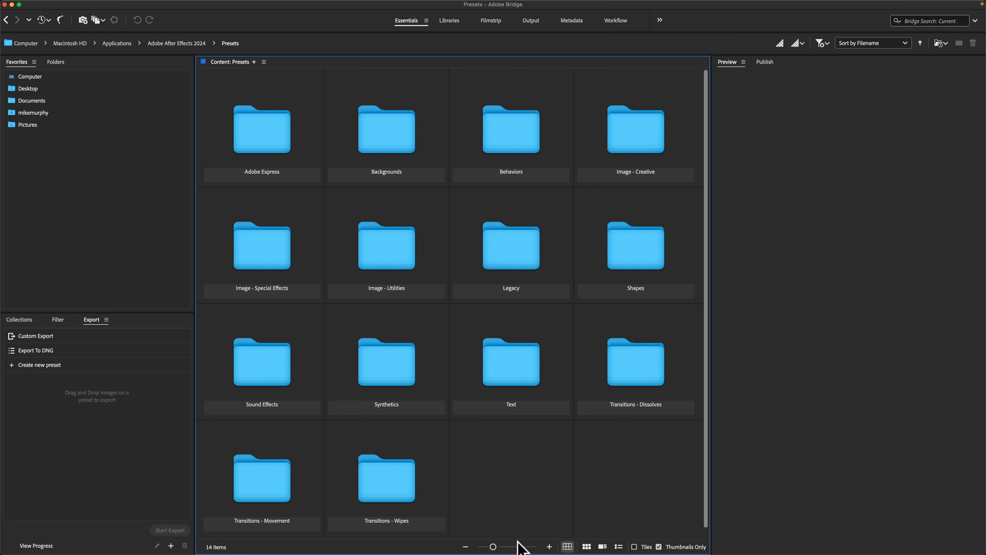
pyautogui.moveTo(509, 552)
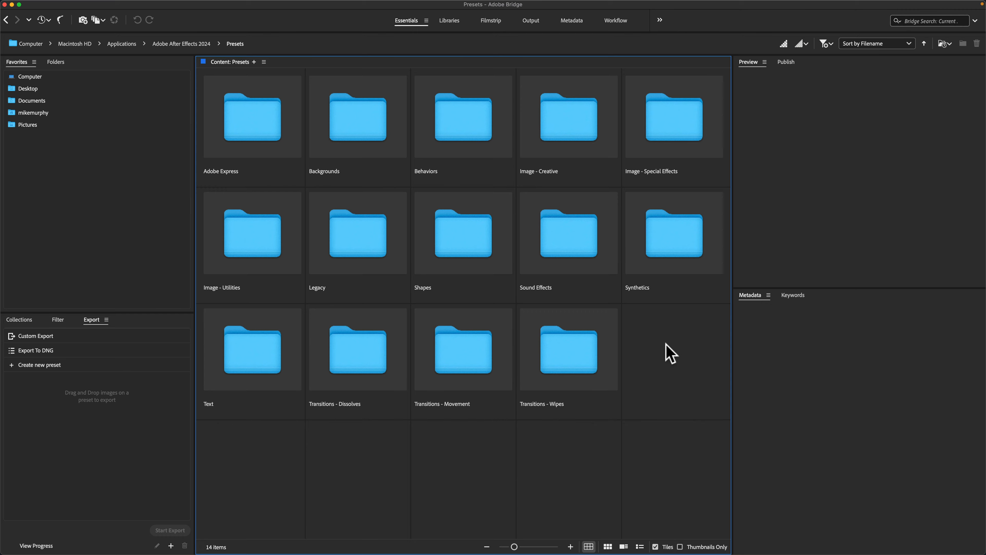
pyautogui.press('super+Tab')
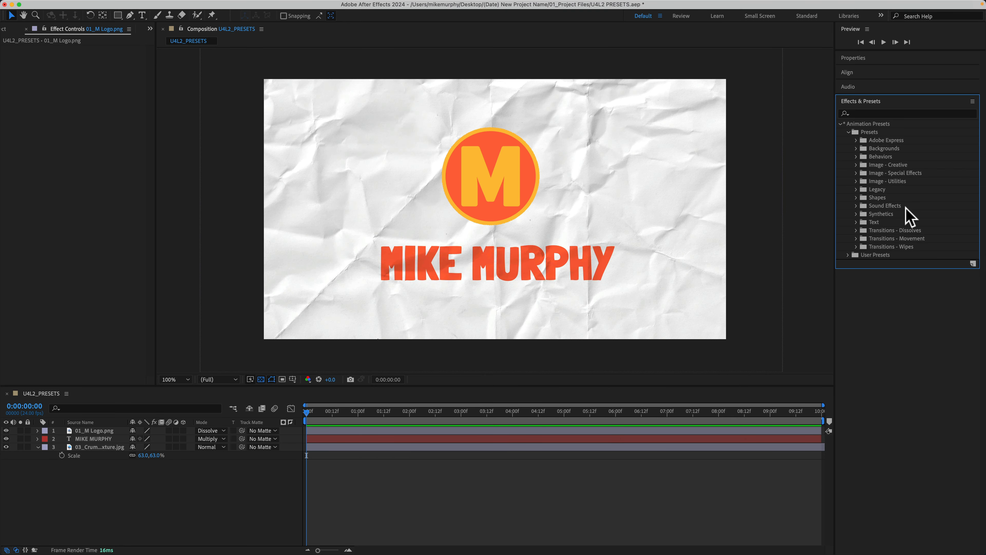
pyautogui.press('super+Tab')
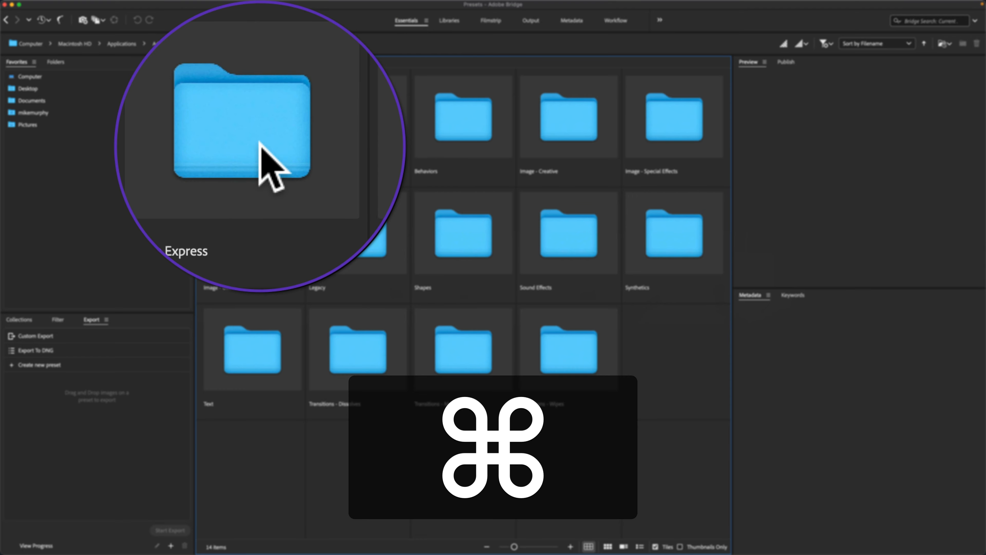
# Open the Looping folder inside the Adobe Express presets folder.
pyautogui.doubleClick(262, 132)
pyautogui.click(348, 144)
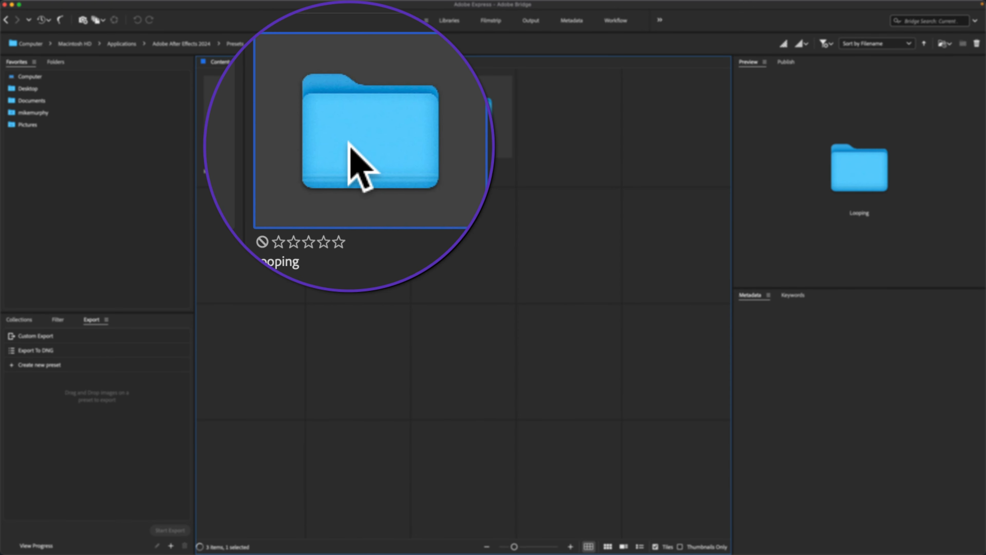
pyautogui.doubleClick(349, 145)
# Play the previews of the Blinking Loop, Bob Loop, Breathe Loop, Flicker Loop and Jitter Loop presets.
pyautogui.click(265, 145)
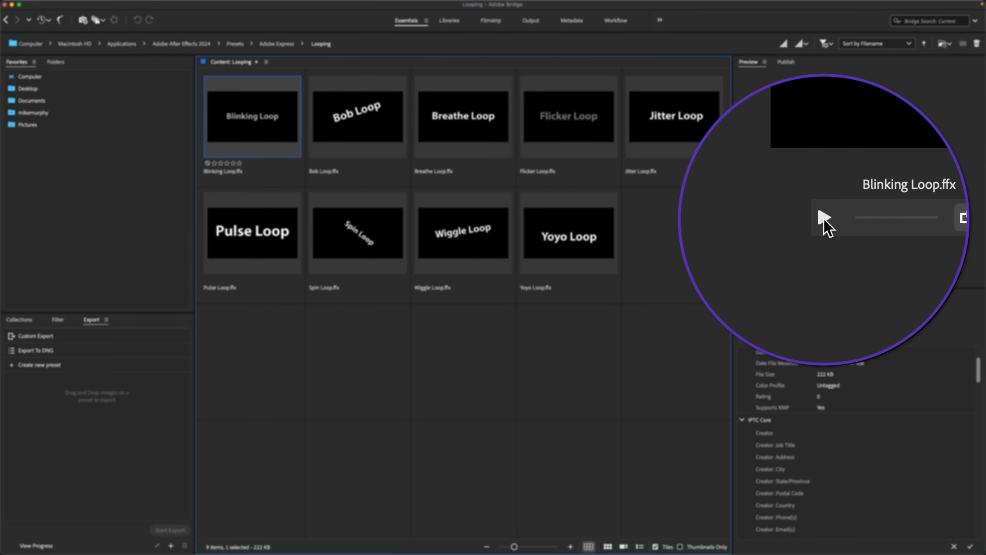
pyautogui.press('space')
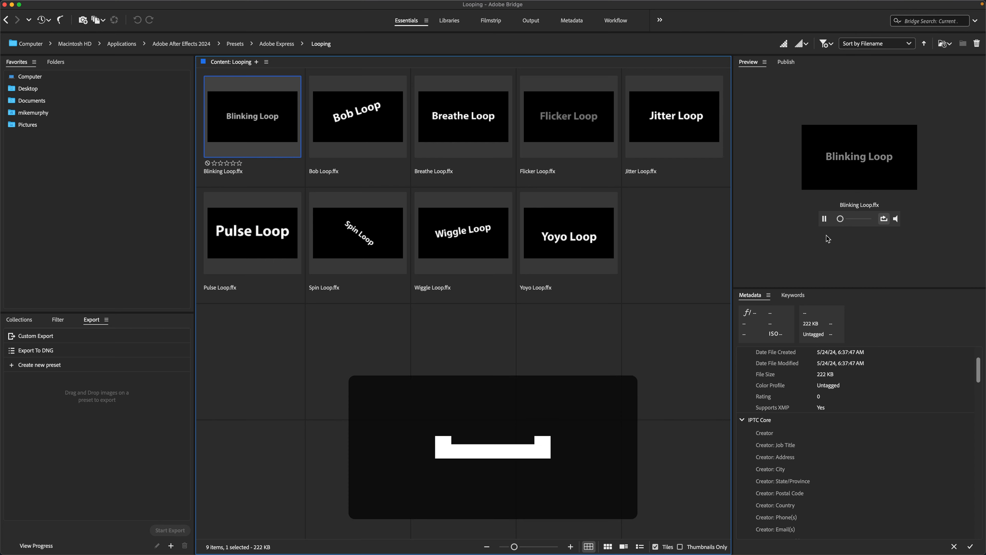
pyautogui.click(365, 126)
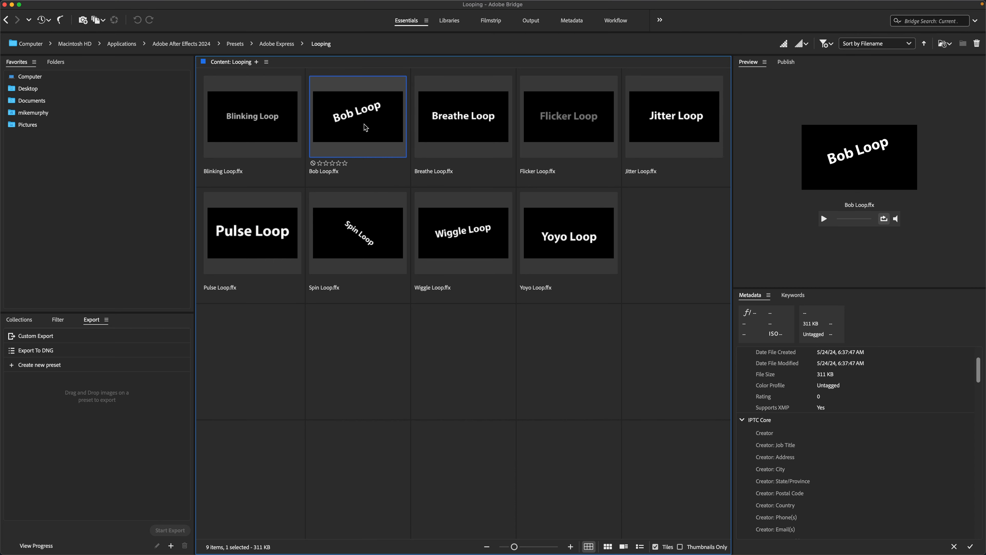
pyautogui.press('space')
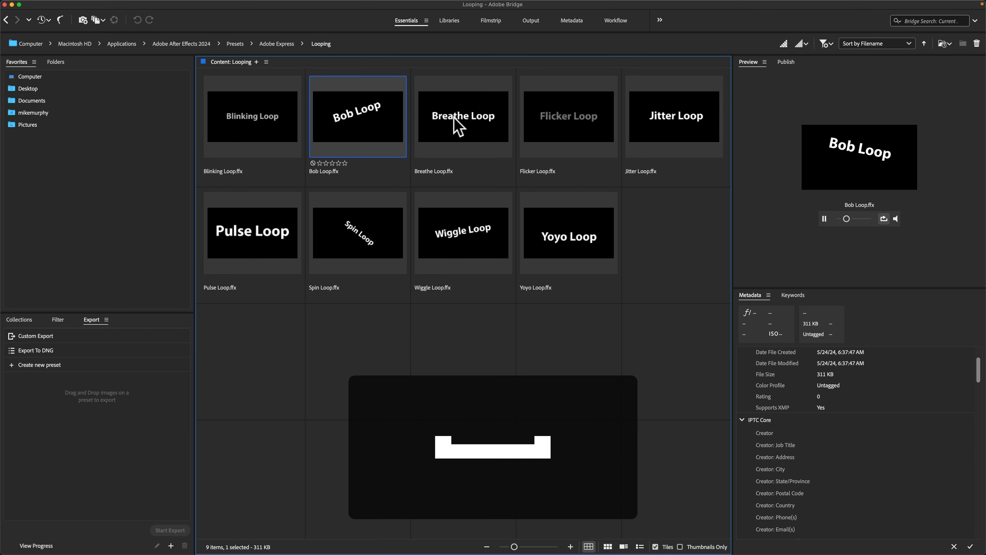
pyautogui.click(457, 125)
pyautogui.press('space')
pyautogui.click(564, 118)
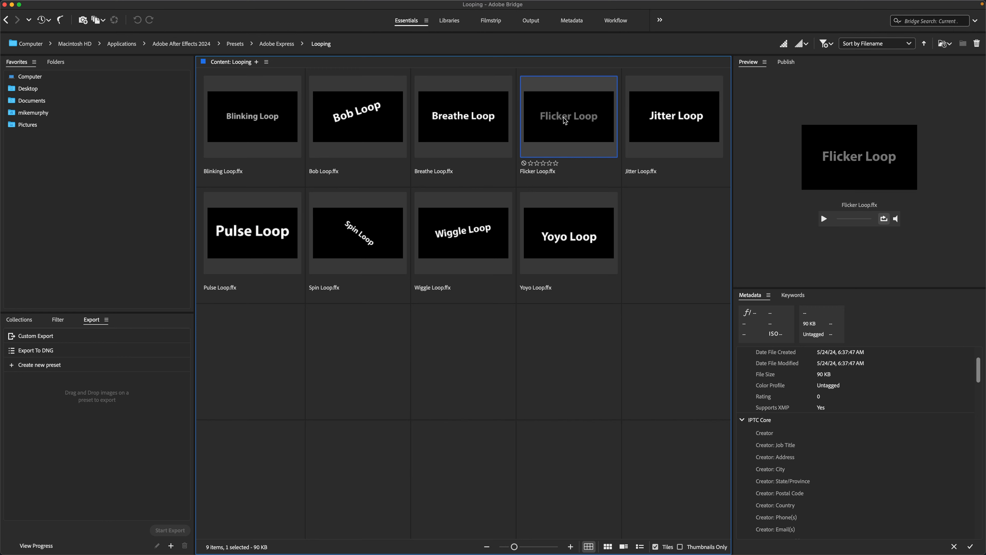
pyautogui.press('space')
pyautogui.click(660, 126)
pyautogui.press('space')
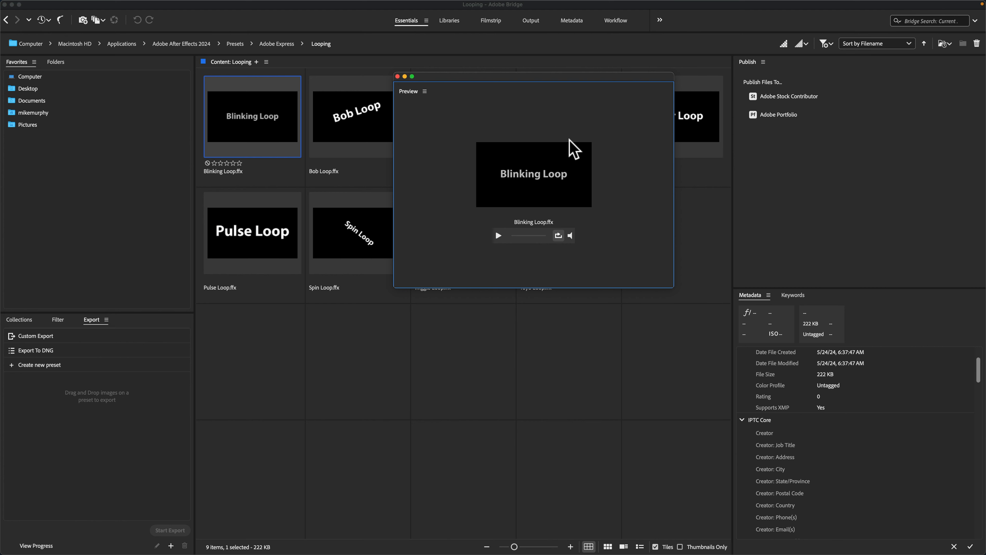
# Adjust the floating Preview panel, make the preset thumbnails slightly smaller, and dock the panel beside Publish again.
pyautogui.moveTo(673, 286); pyautogui.dragTo(590, 282)
pyautogui.moveTo(451, 77); pyautogui.dragTo(849, 95)
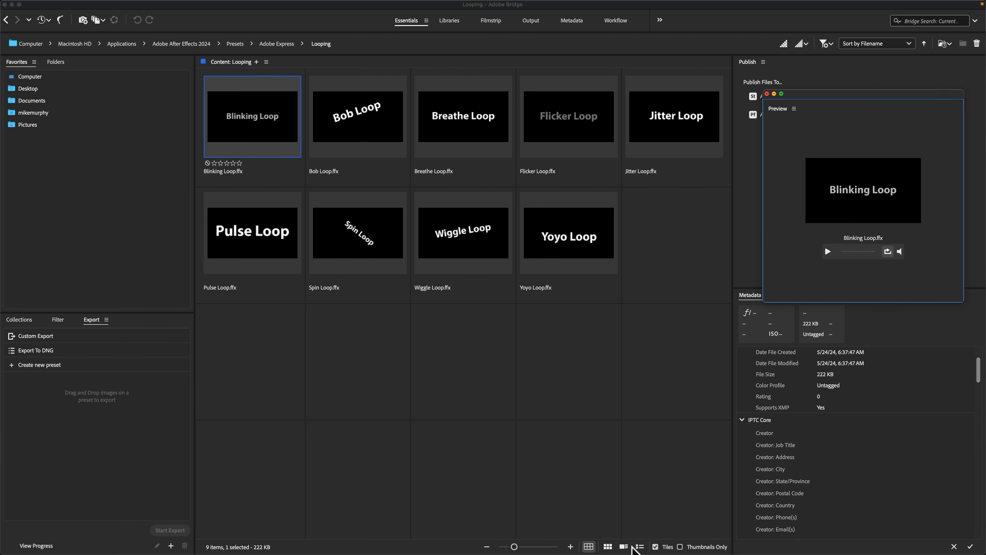
pyautogui.moveTo(516, 547)
pyautogui.mouseDown()
pyautogui.moveTo(569, 549)
pyautogui.moveTo(513, 551)
pyautogui.mouseUp()
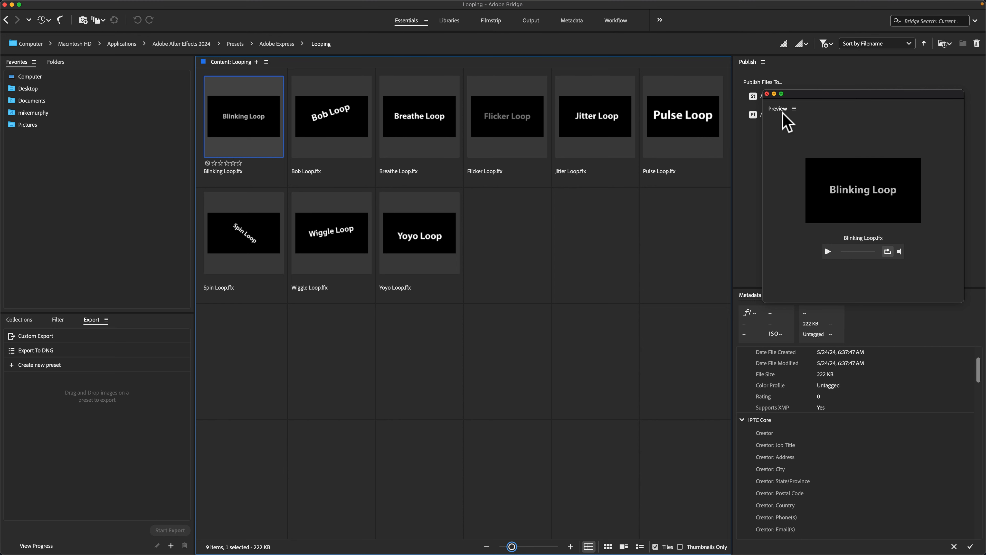
pyautogui.moveTo(783, 118); pyautogui.dragTo(776, 96)
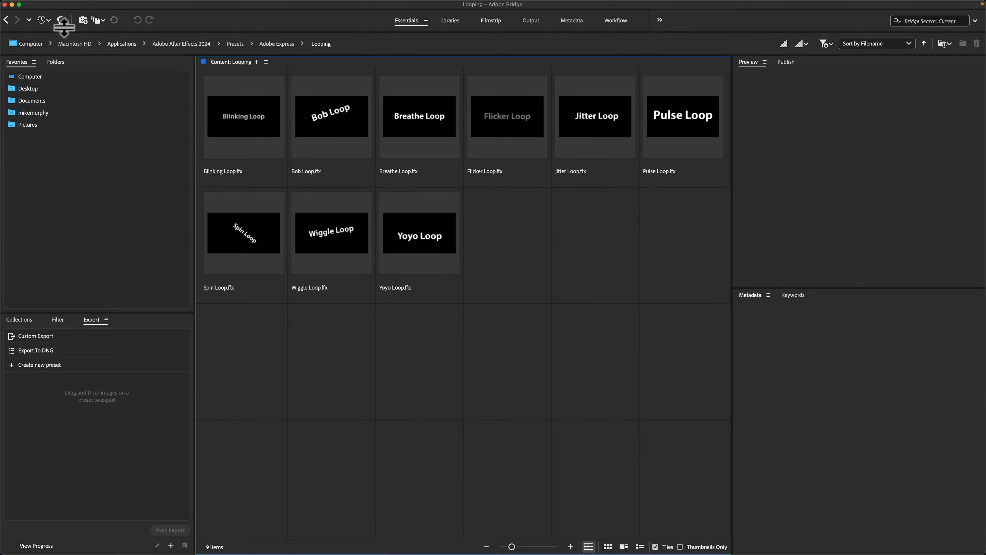
# Leave the Looping folder for the main Presets folder and open the Behaviors folder.
pyautogui.click(6, 19)
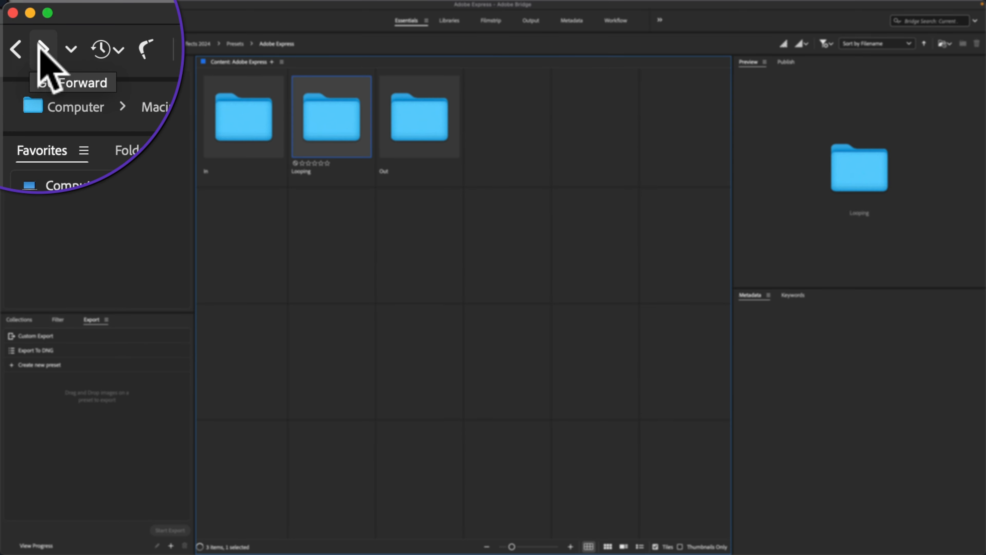
pyautogui.click(17, 20)
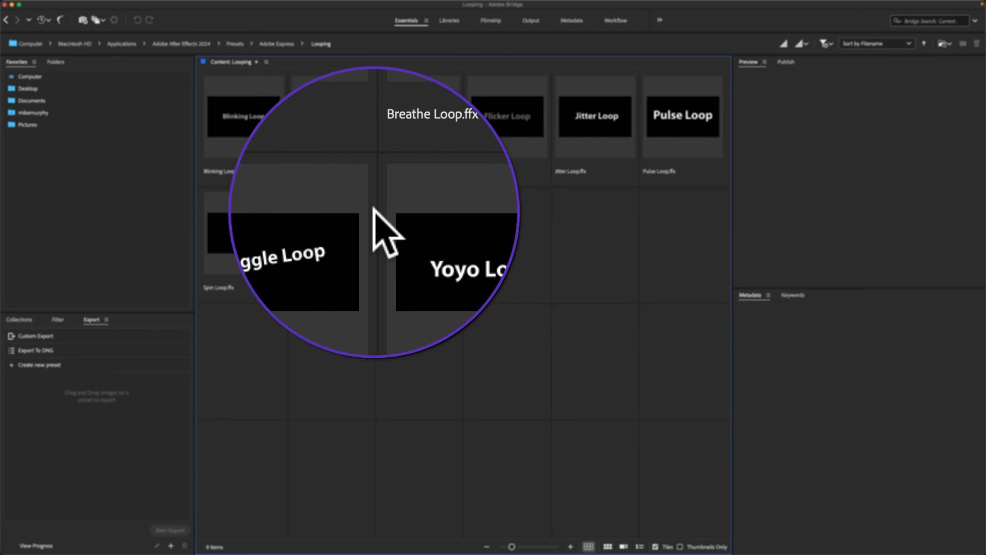
pyautogui.click(235, 44)
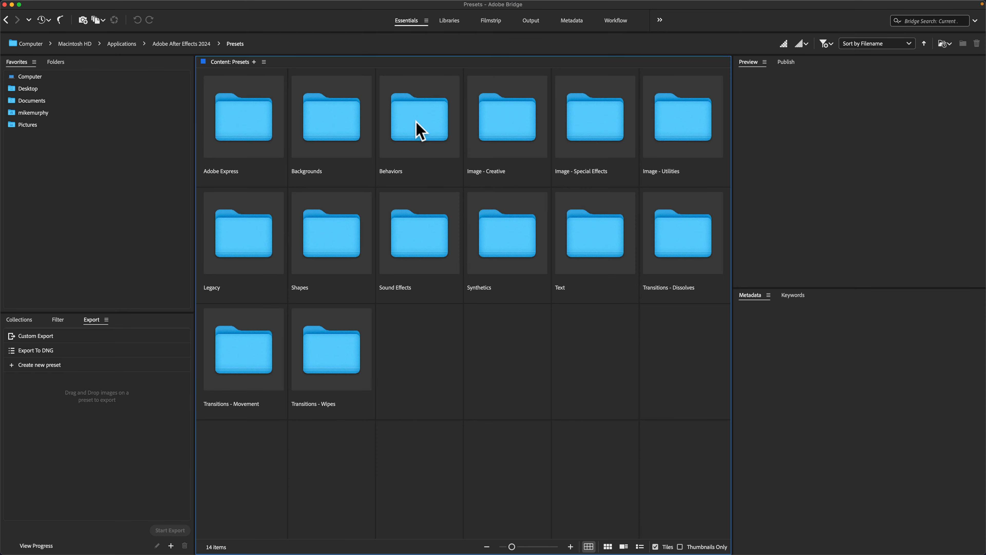
pyautogui.doubleClick(416, 122)
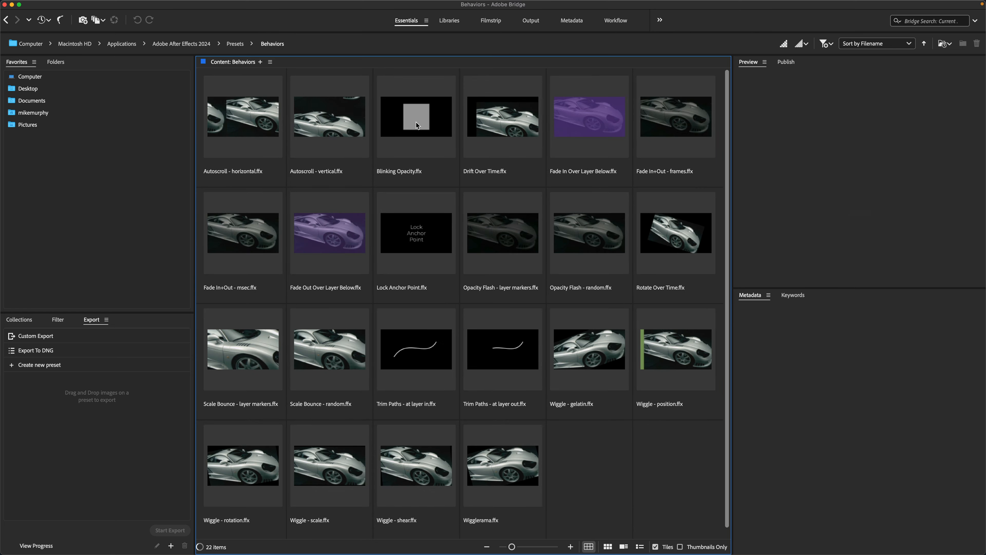
# Preview Behaviors presets including Autoscroll - horizontal, Autoscroll - vertical, Drift Over Time and Fade In+Out - msec.
pyautogui.click(229, 129)
pyautogui.press('space')
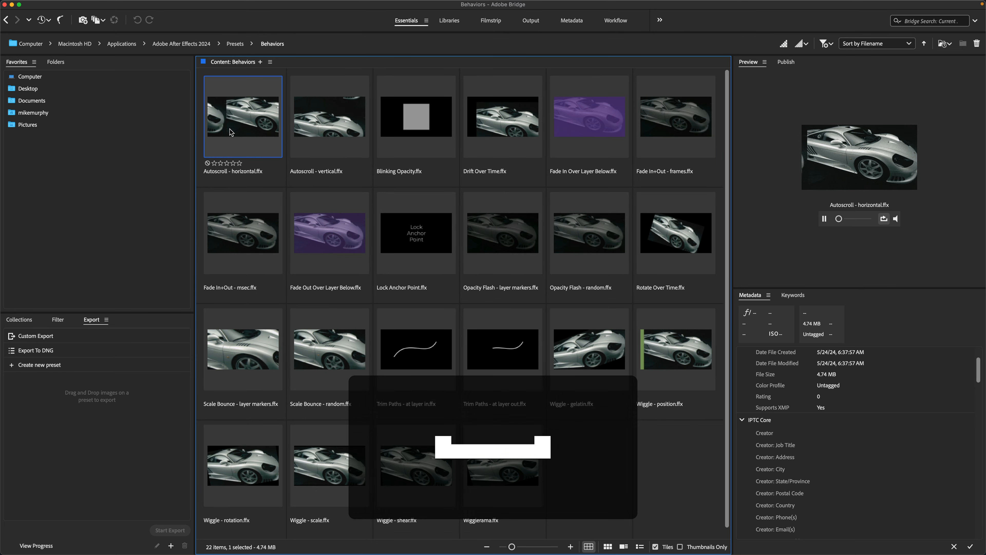
pyautogui.click(329, 114)
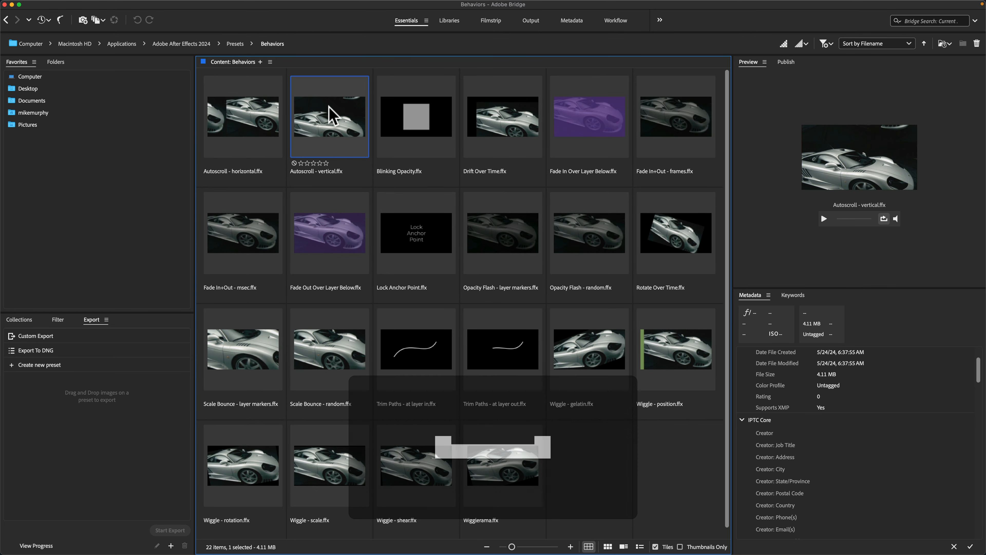
pyautogui.click(502, 122)
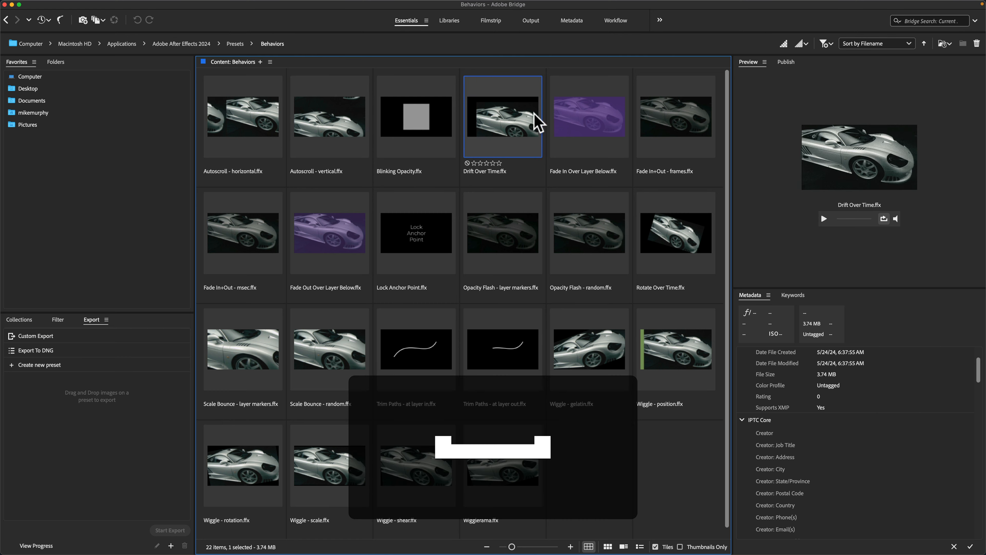
pyautogui.click(247, 239)
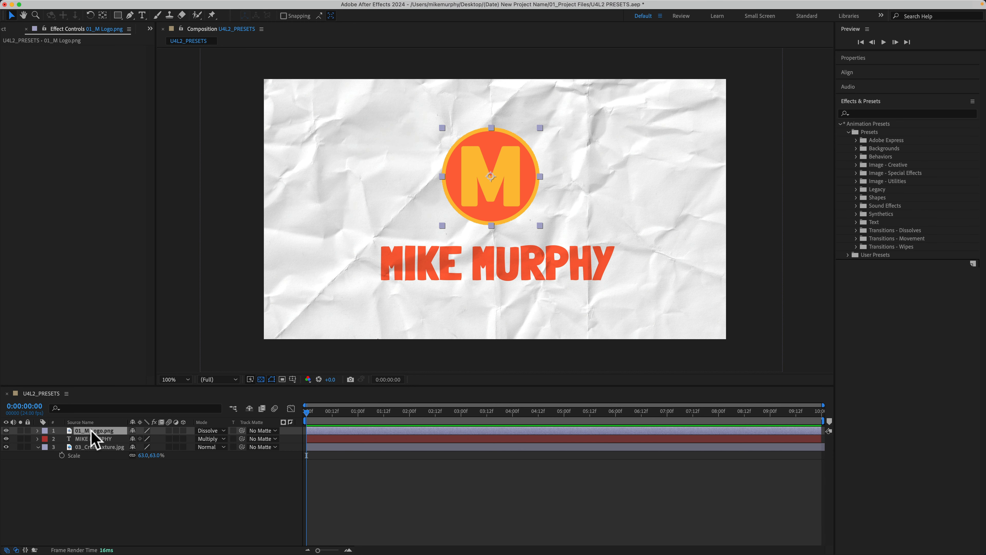
# Apply the Wiggle - rotation preset from Adobe Bridge to the selected logo layer and play back the animation.
pyautogui.press('super+Tab')
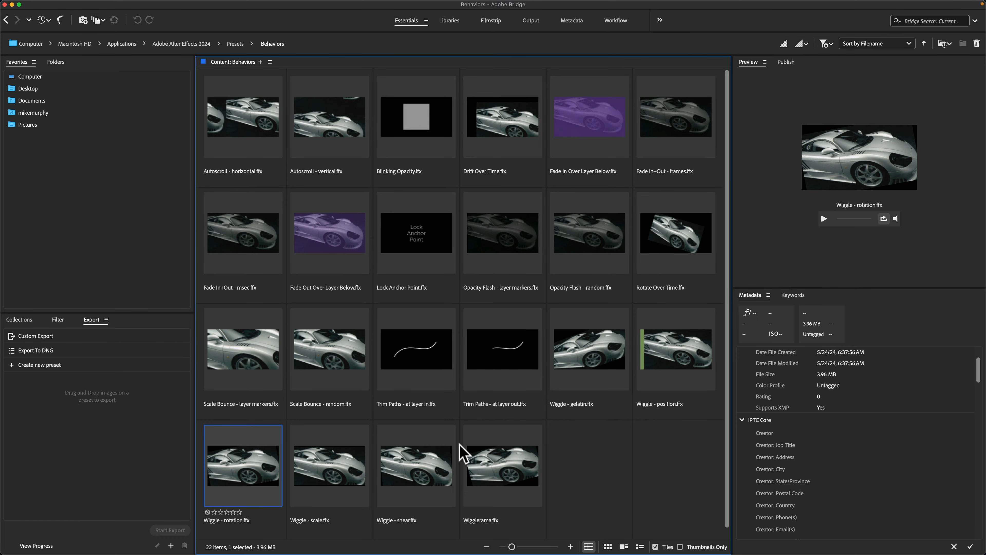
pyautogui.doubleClick(244, 476)
pyautogui.press('space')
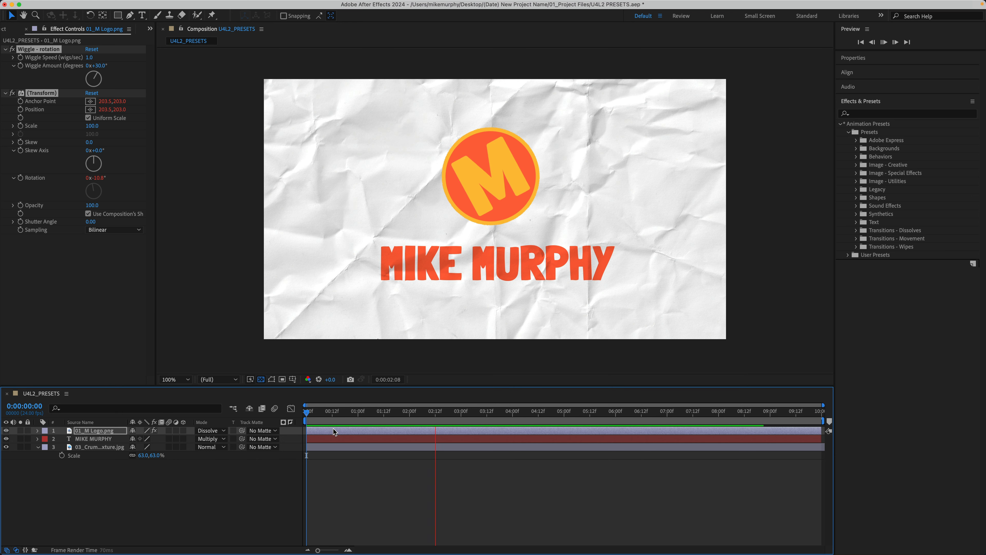
pyautogui.press('space')
# Return the current time to the start of the composition and select the logo layer.
pyautogui.click(973, 102)
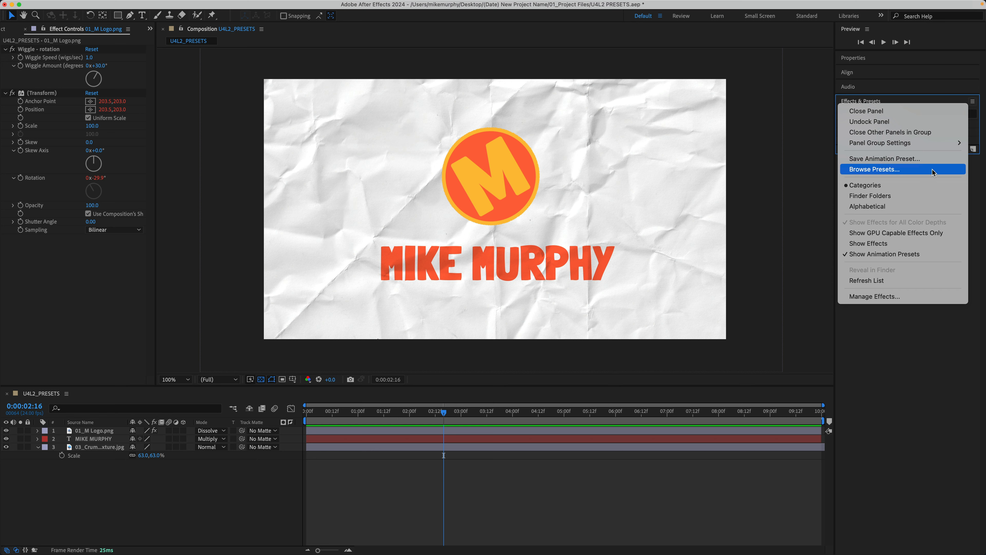
pyautogui.click(895, 377)
pyautogui.click(444, 411)
pyautogui.moveTo(446, 412); pyautogui.dragTo(292, 425)
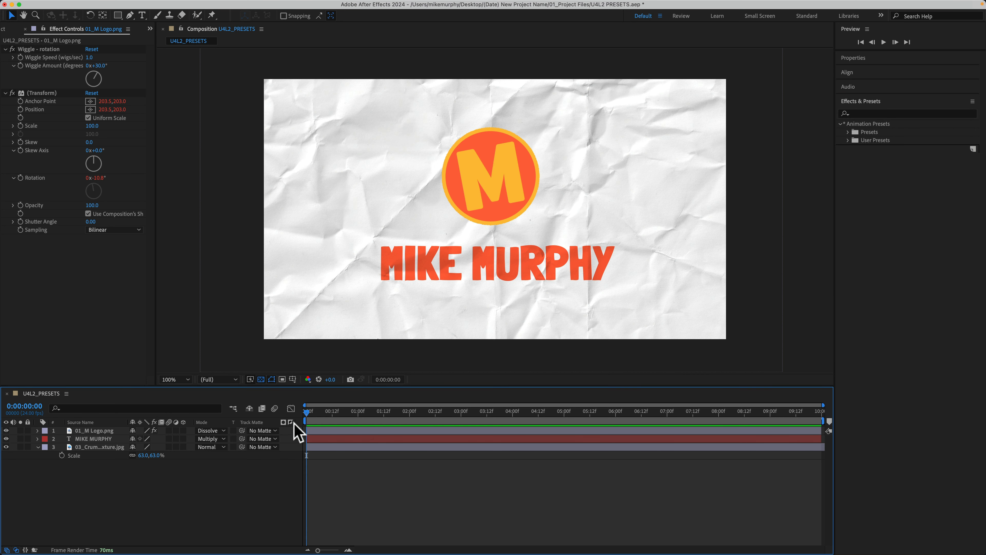
pyautogui.click(102, 431)
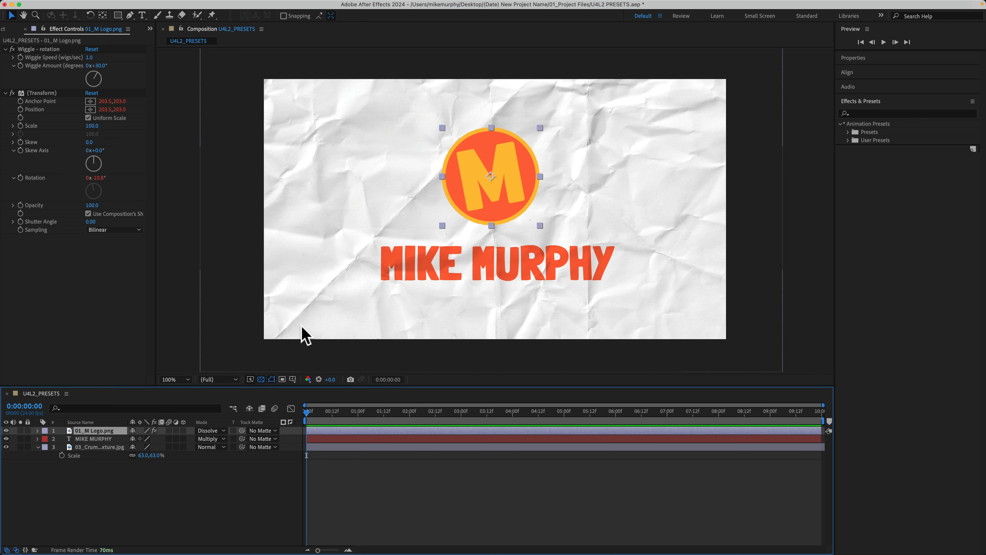
# Switch to Adobe Bridge, open the Image - Creative folder from Presets, and preview the Hand Drawn Effect preset.
pyautogui.press('super+Tab')
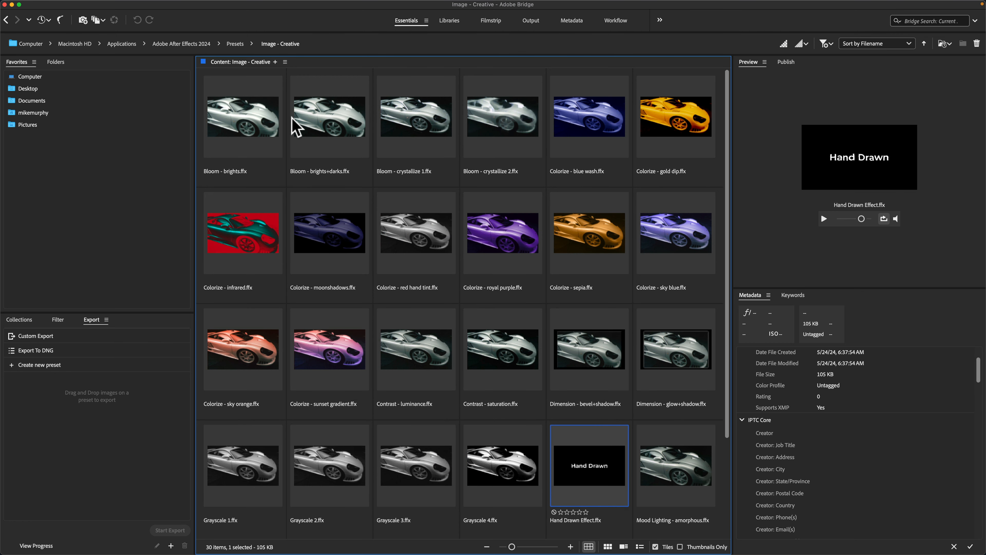
pyautogui.click(237, 44)
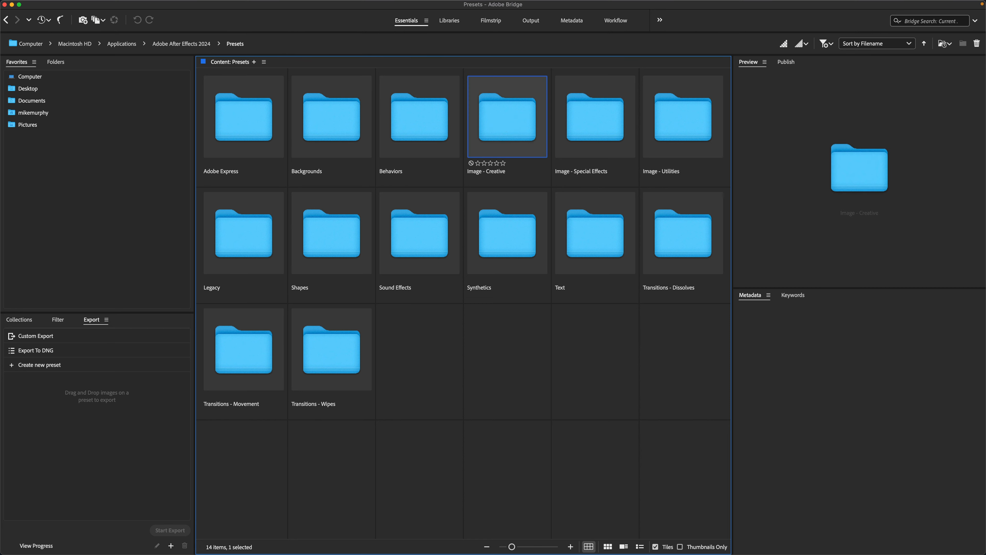
pyautogui.doubleClick(507, 131)
pyautogui.click(587, 461)
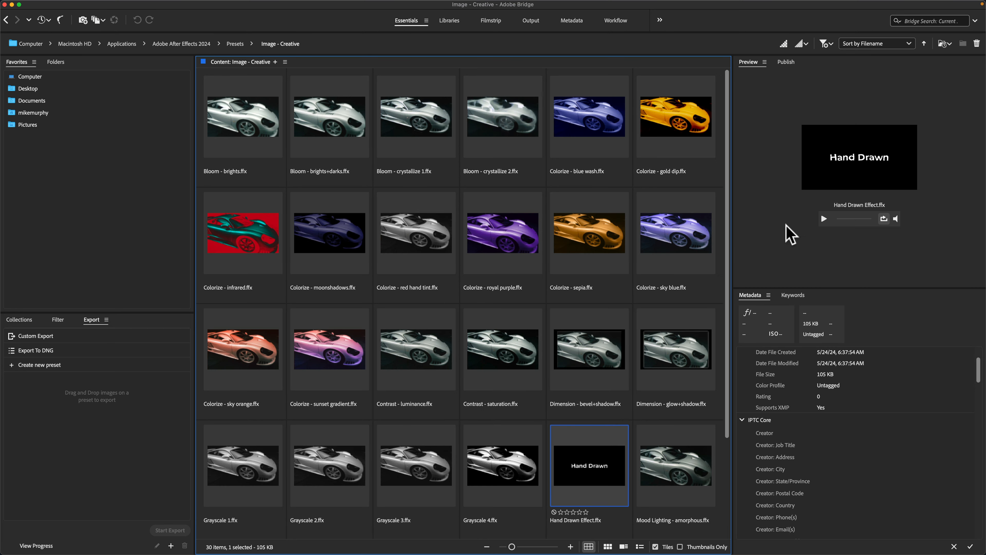
pyautogui.click(825, 218)
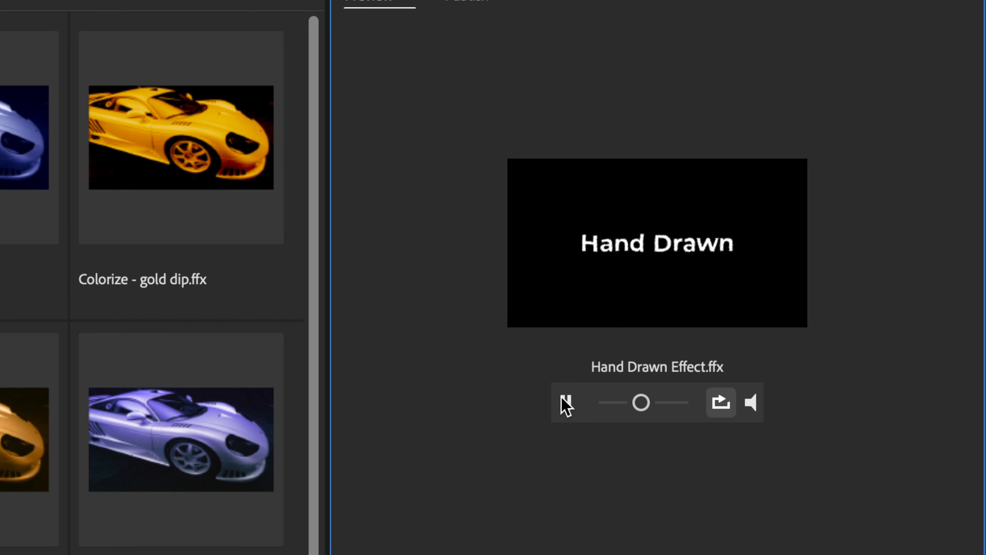
pyautogui.click(566, 403)
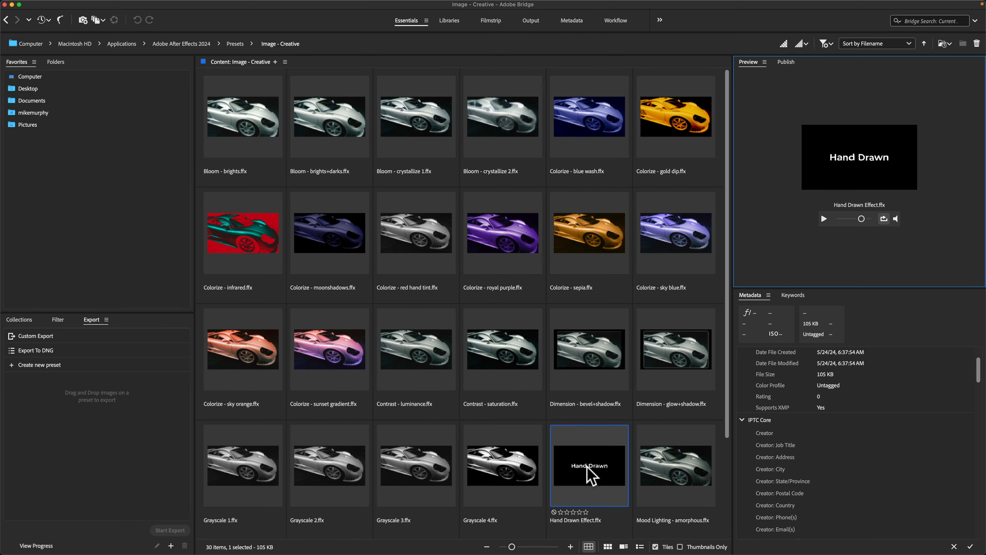
# Apply the Hand Drawn Effect preset from Adobe Bridge to the logo layer and play back the animation.
pyautogui.doubleClick(588, 468)
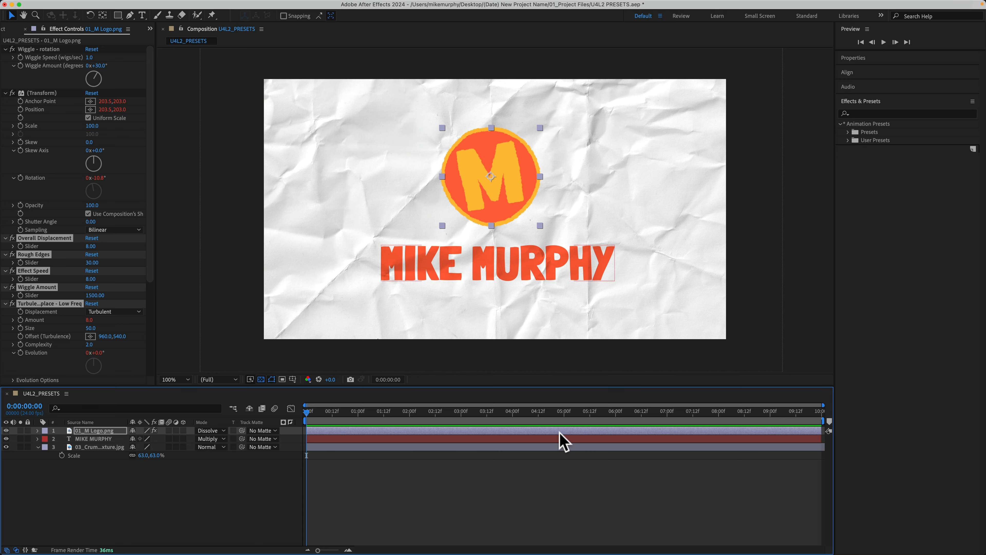
pyautogui.press('space')
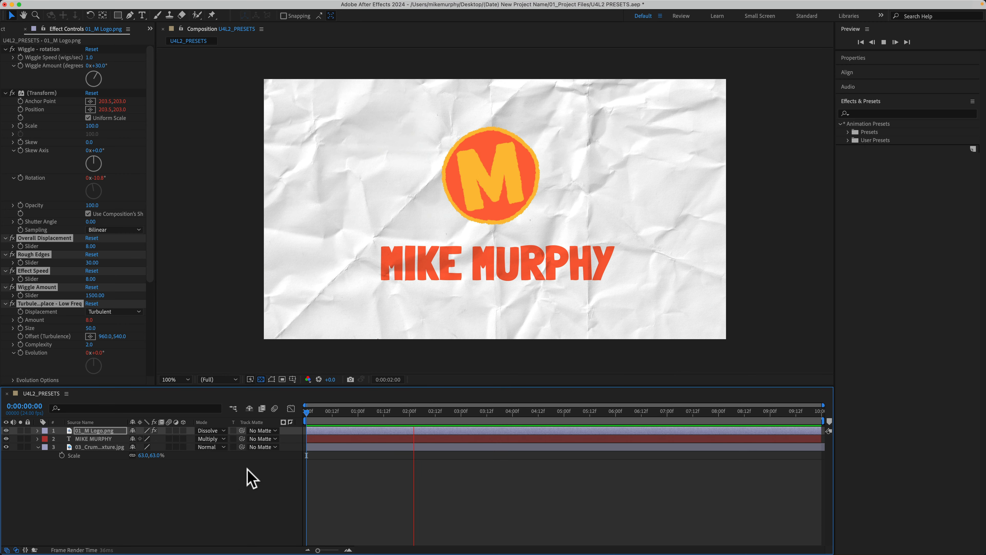
pyautogui.press('space')
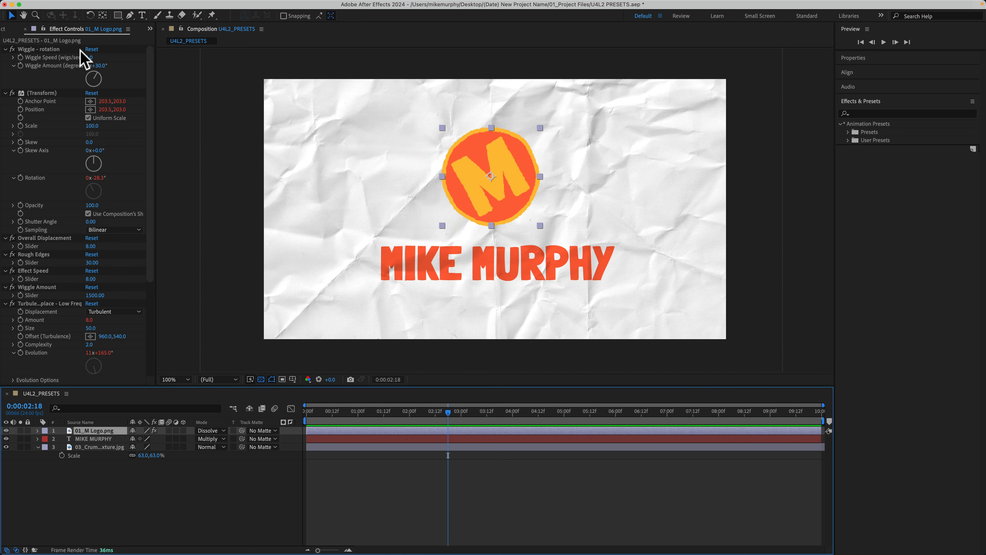
pyautogui.press('space')
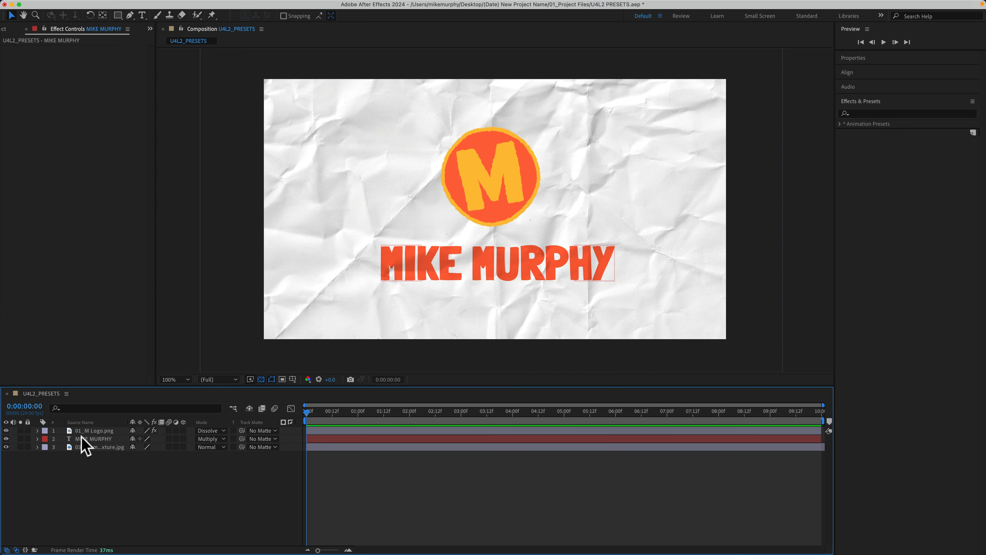
# Select the text layer, browse presets in Adobe Bridge, open Text > Animate In, and preview the Alternating Characters In preset.
pyautogui.click(82, 440)
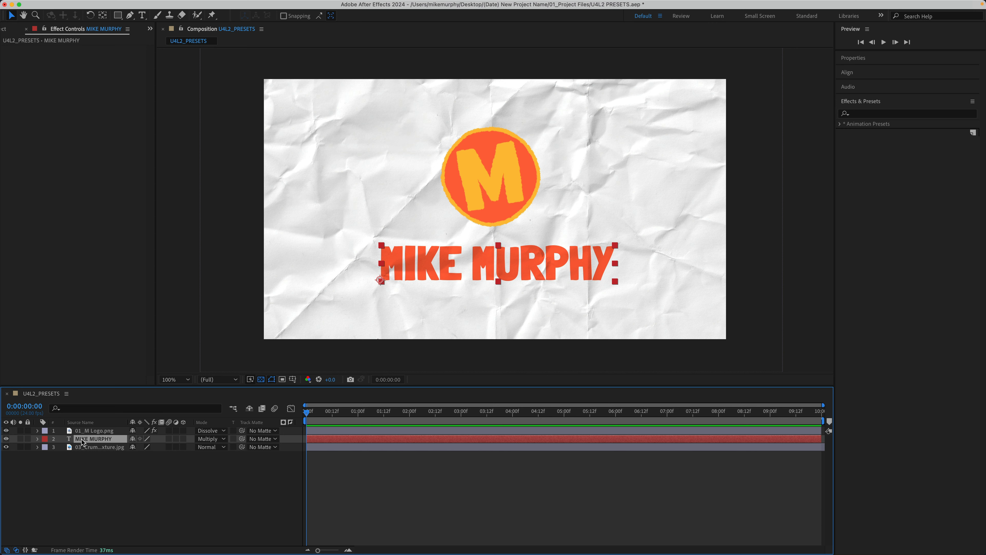
pyautogui.click(973, 101)
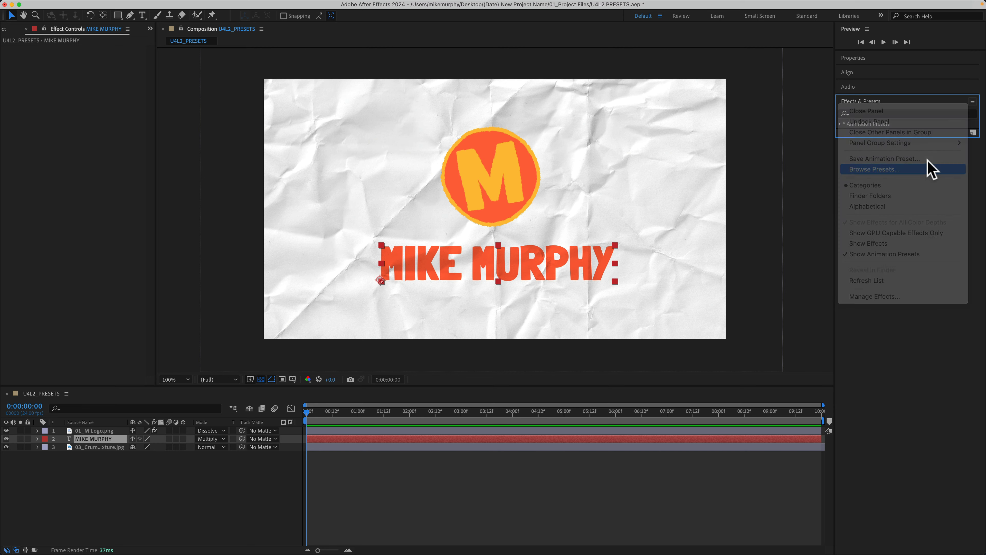
pyautogui.click(928, 169)
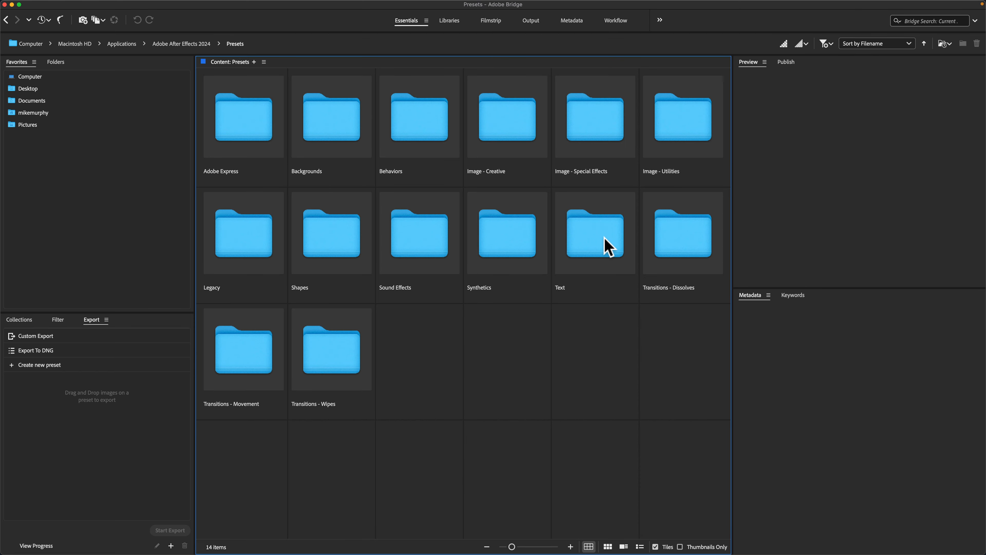
pyautogui.doubleClick(606, 246)
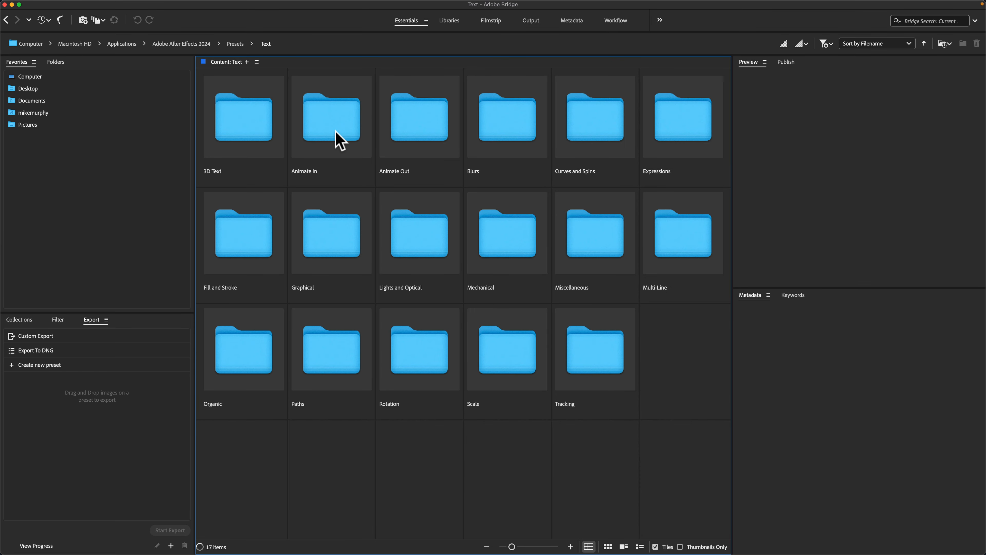
pyautogui.doubleClick(336, 141)
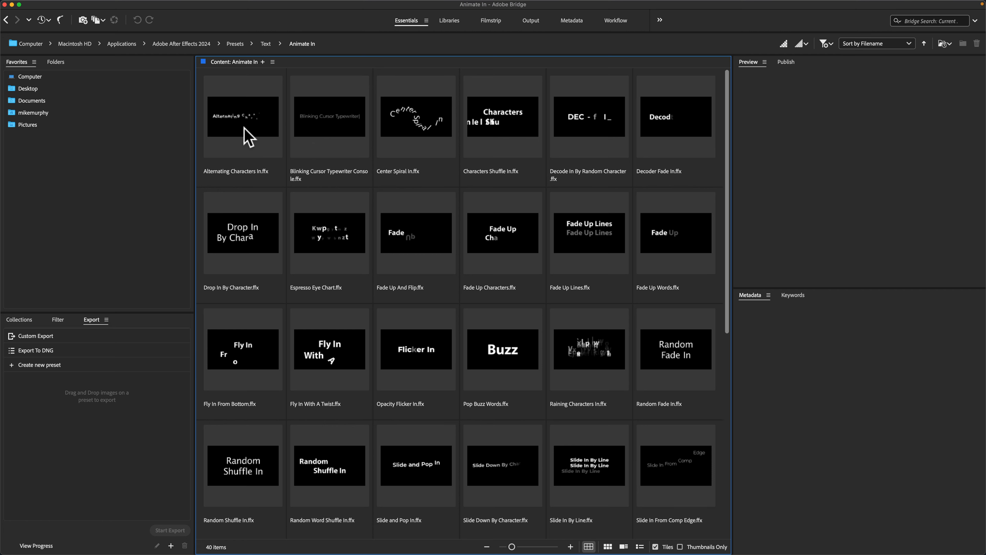
pyautogui.click(249, 138)
pyautogui.press('space')
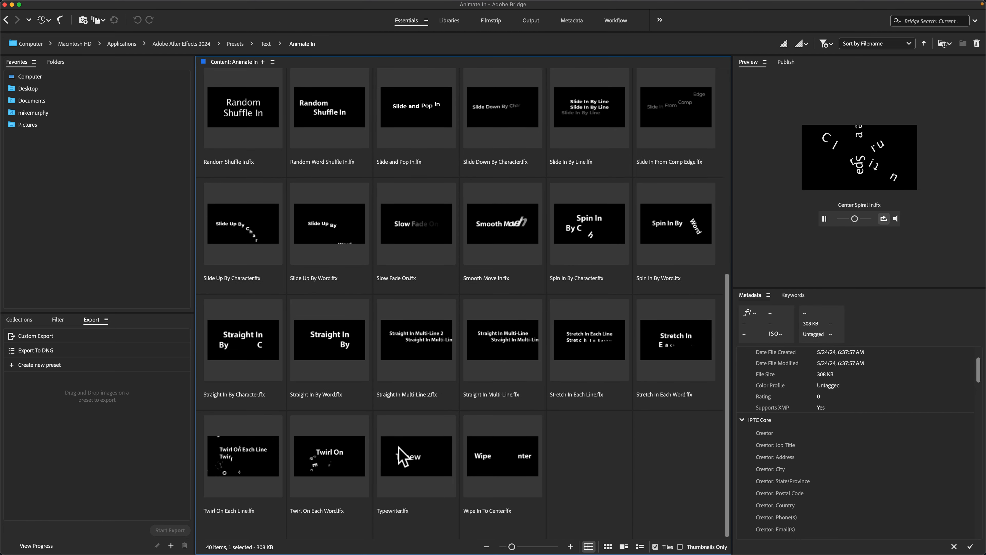
# Apply the Typewriter preset from Adobe Bridge to the text layer, then play back and scrub through the animation.
pyautogui.click(418, 454)
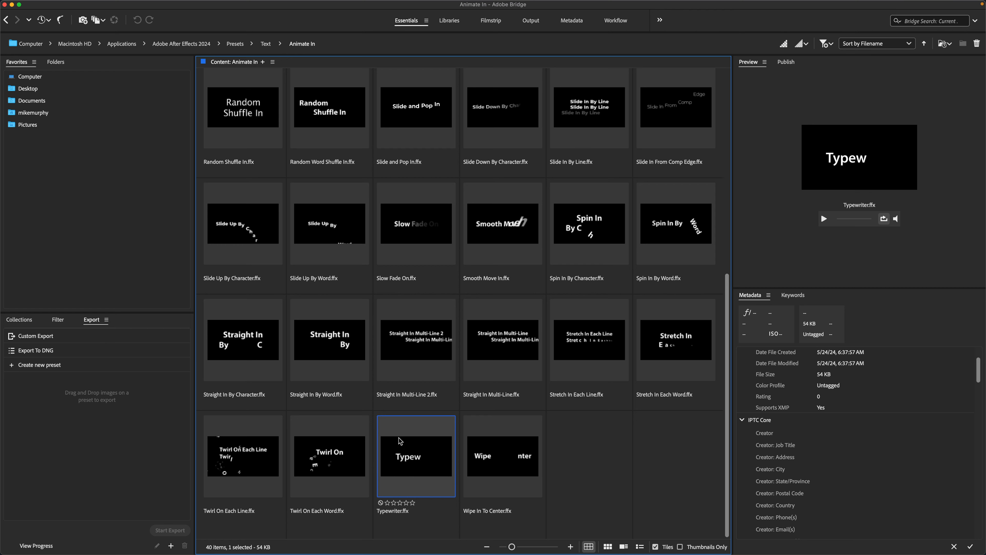
pyautogui.doubleClick(409, 457)
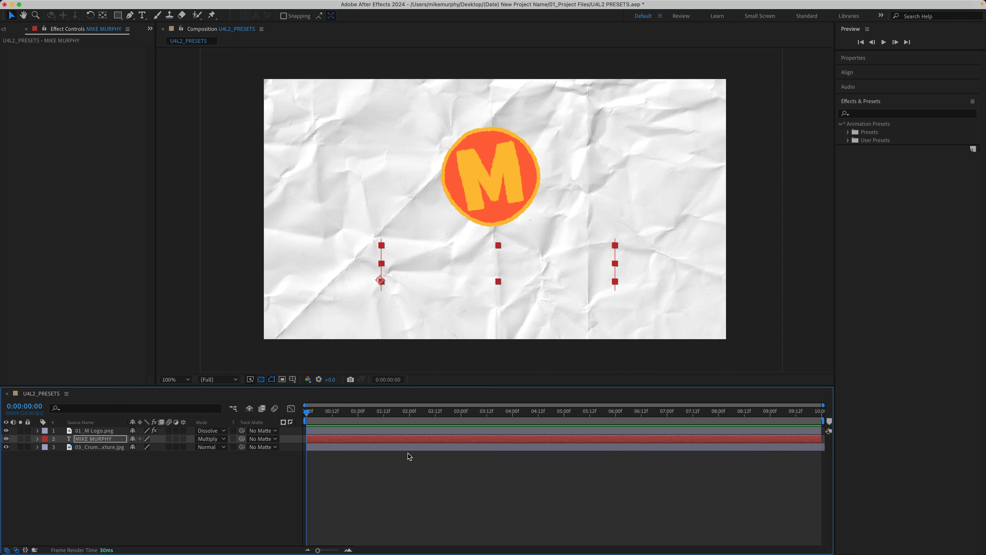
pyautogui.press('space')
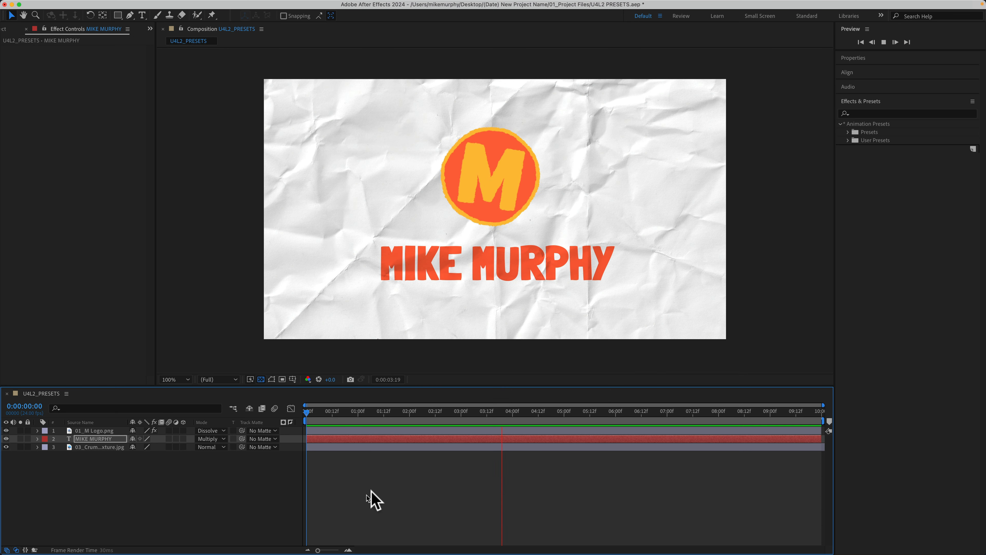
pyautogui.press('space')
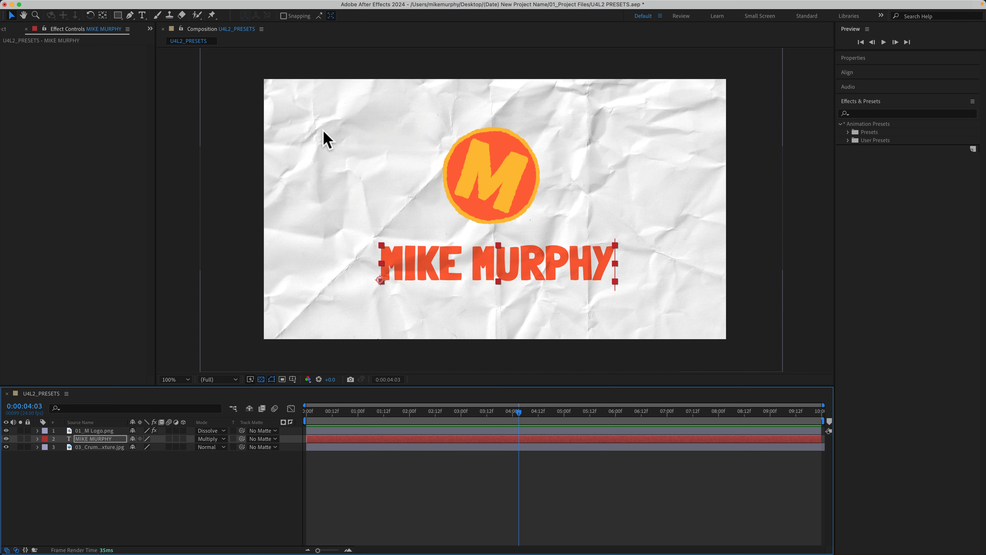
pyautogui.moveTo(522, 412); pyautogui.dragTo(335, 400)
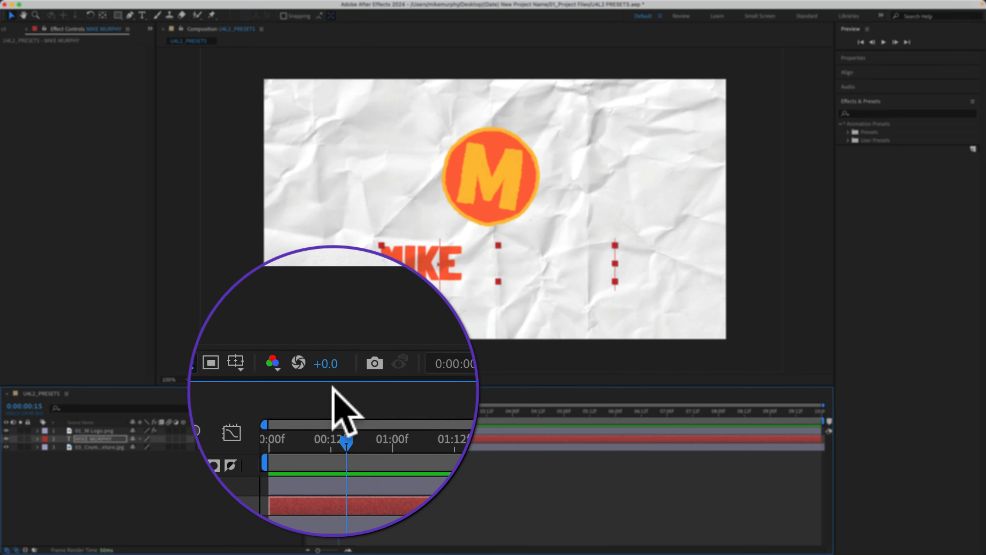
# Apply the Jitter Loop preset from the Adobe Express Looping folder to the crumpled paper layer and play back the animation.
pyautogui.click(843, 146)
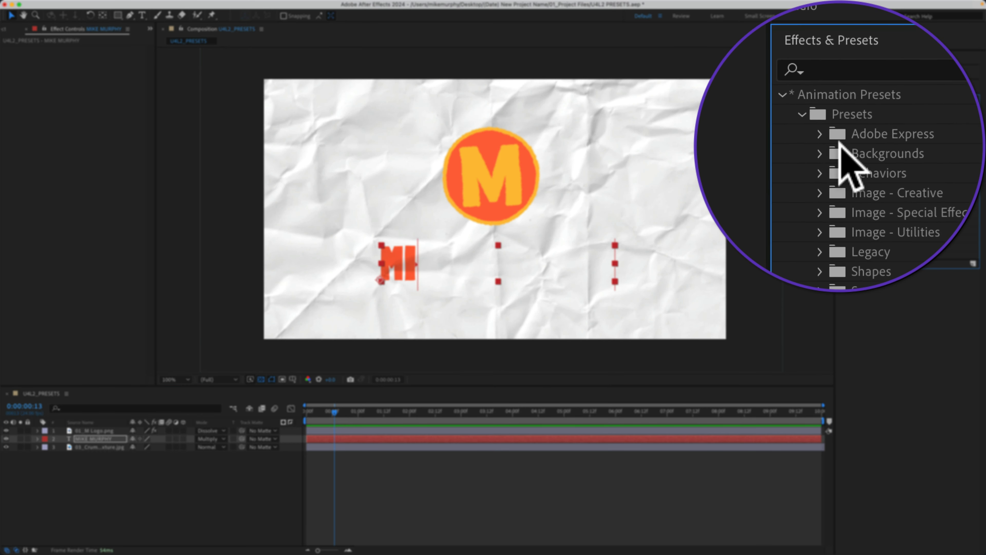
pyautogui.click(842, 148)
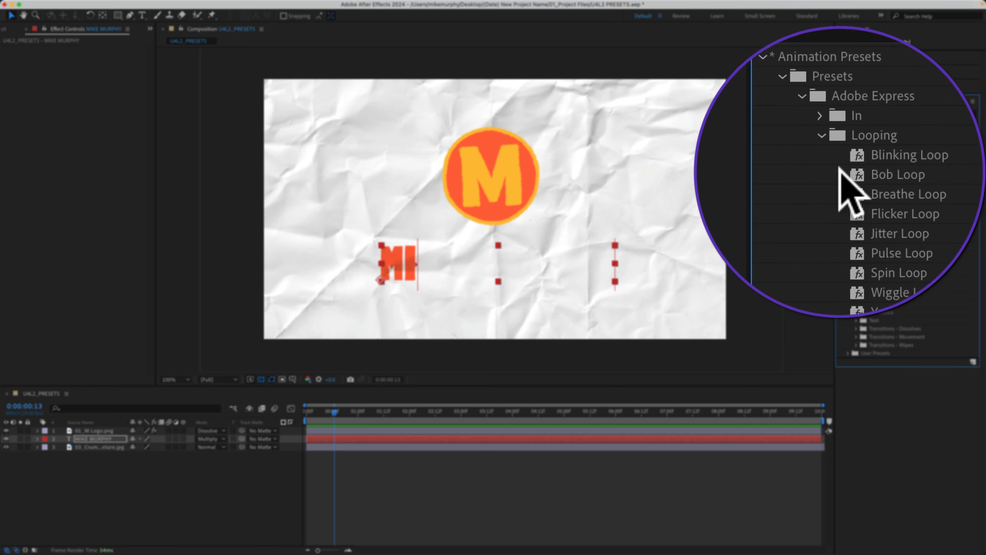
pyautogui.click(840, 196)
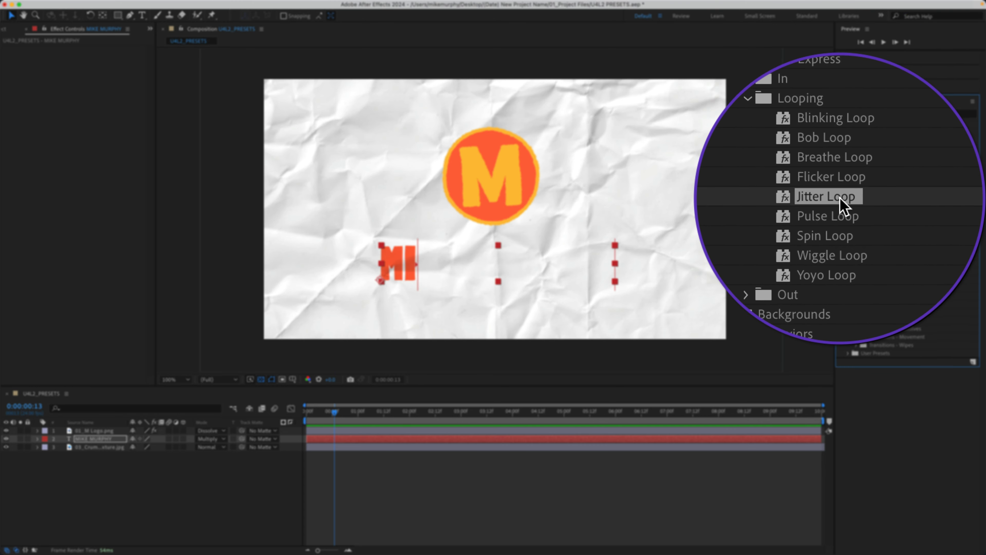
pyautogui.moveTo(840, 197); pyautogui.dragTo(725, 175)
pyautogui.press('space')
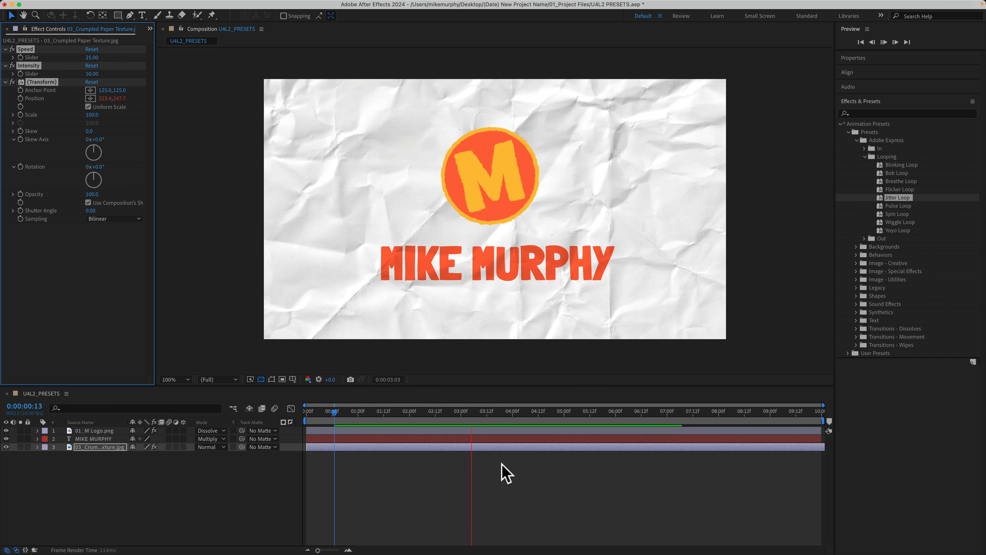
# Switch to Adobe Bridge, apply the Blinking Cursor Typewriter Console preset to the duplicated text layer, and play back the animation.
pyautogui.press('super+Tab')
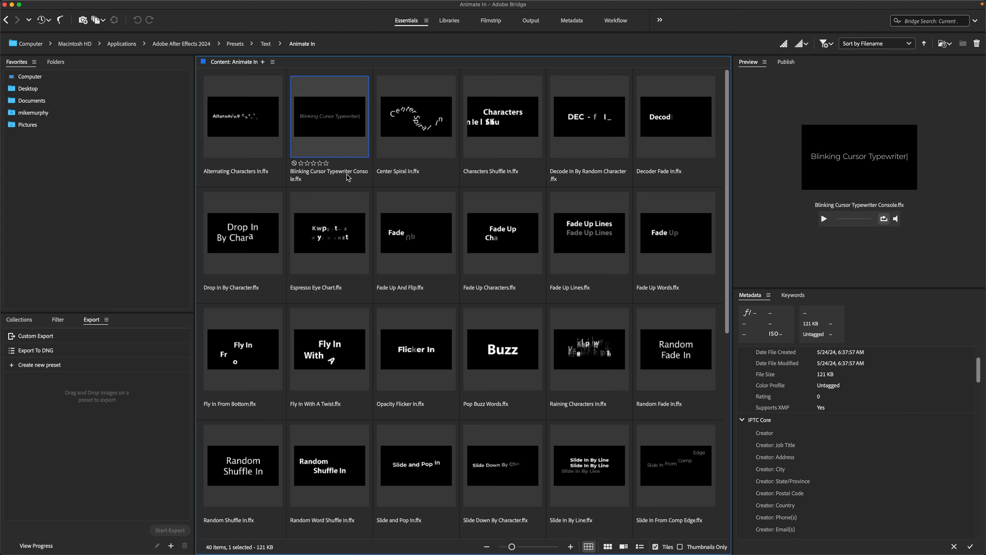
pyautogui.doubleClick(344, 124)
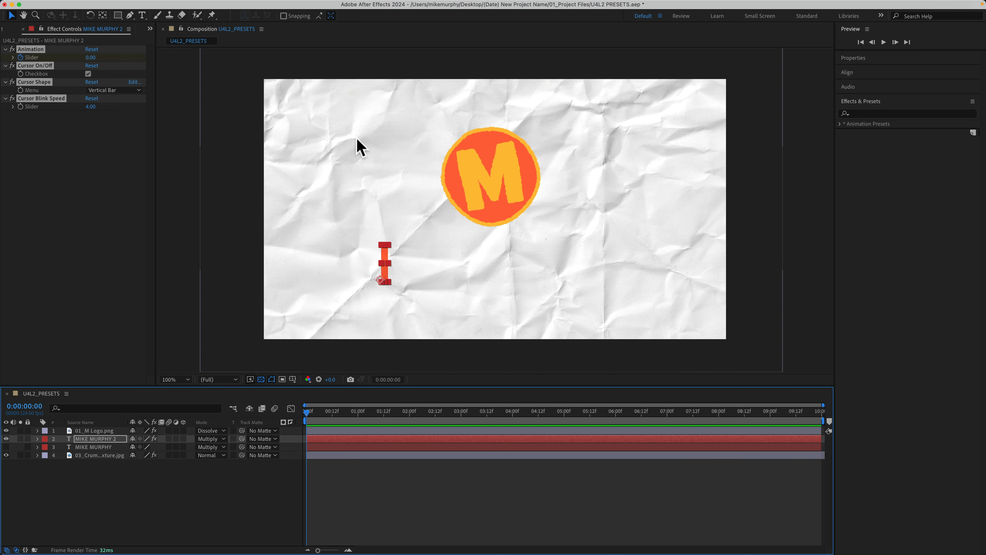
pyautogui.press('space')
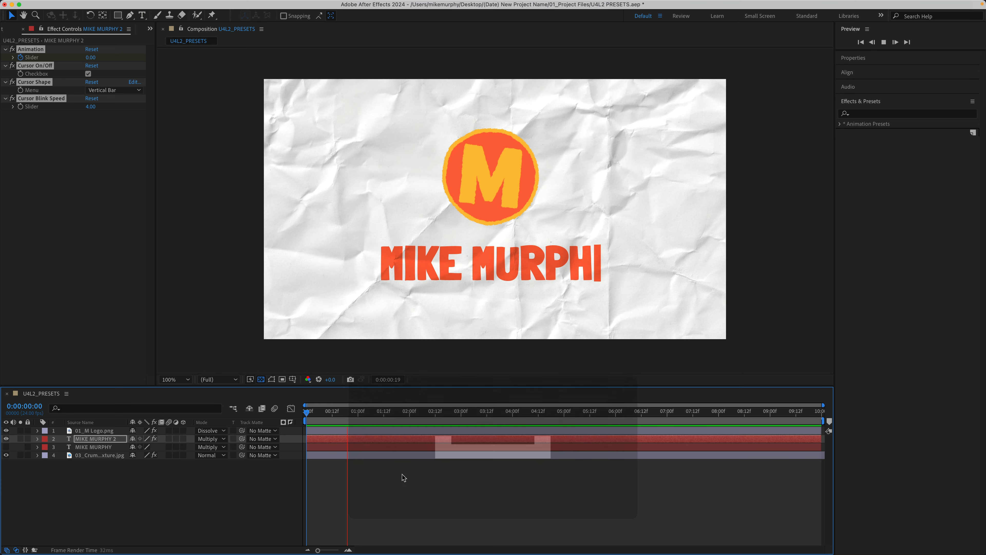
pyautogui.press('space')
pyautogui.press('space')
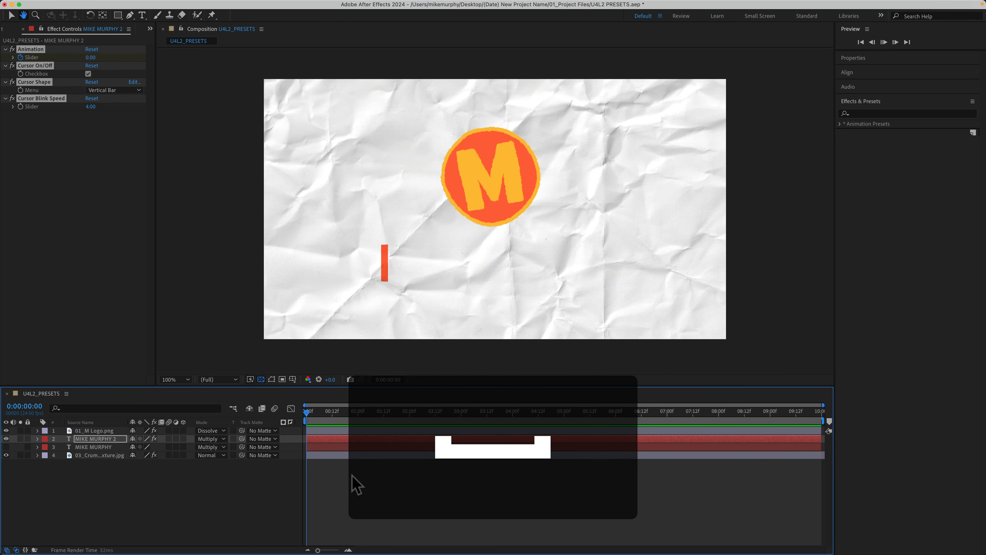
# Remove all effects from the duplicated text layer.
pyautogui.click(31, 49)
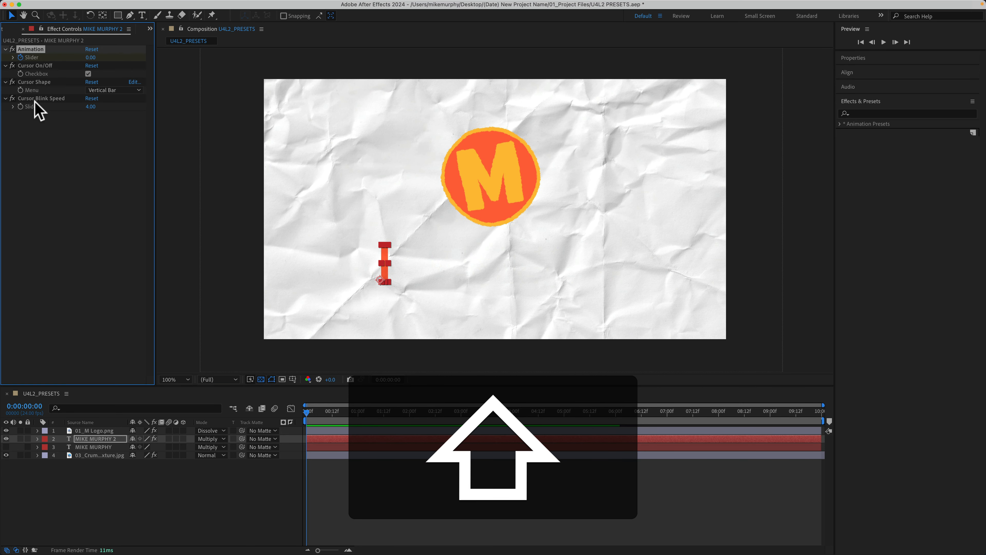
pyautogui.keyDown('shift'); pyautogui.click(35, 99); pyautogui.keyUp('shift')
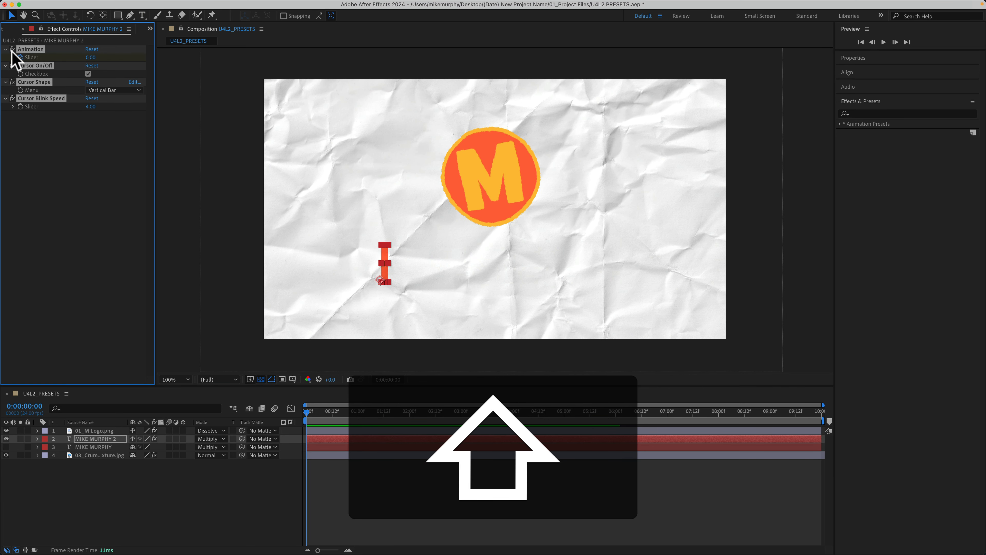
pyautogui.click(49, 165)
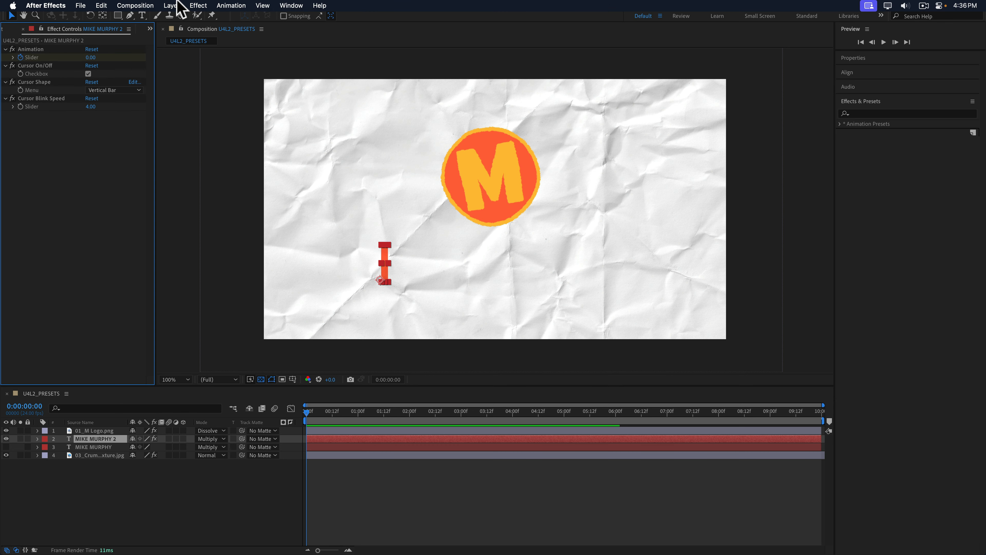
pyautogui.click(172, 5)
pyautogui.moveTo(201, 4)
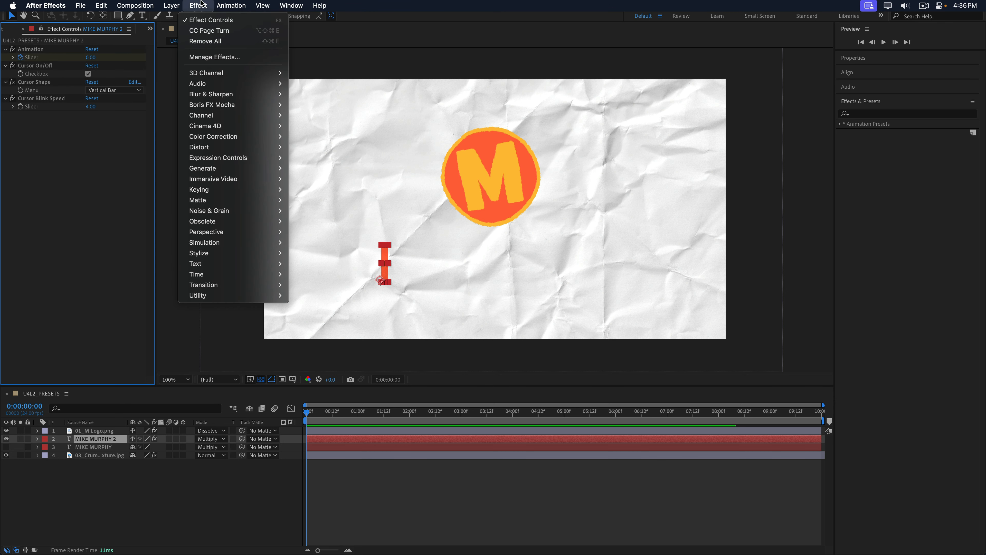
pyautogui.click(205, 41)
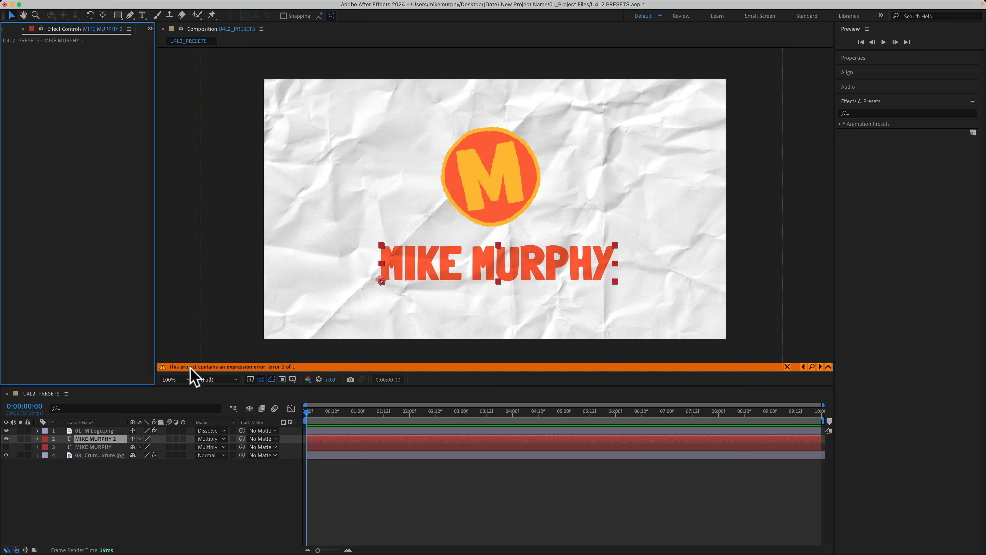
# Locate the expression error on the duplicated text layer and reveal the layer's Source Text expression in the timeline.
pyautogui.click(812, 366)
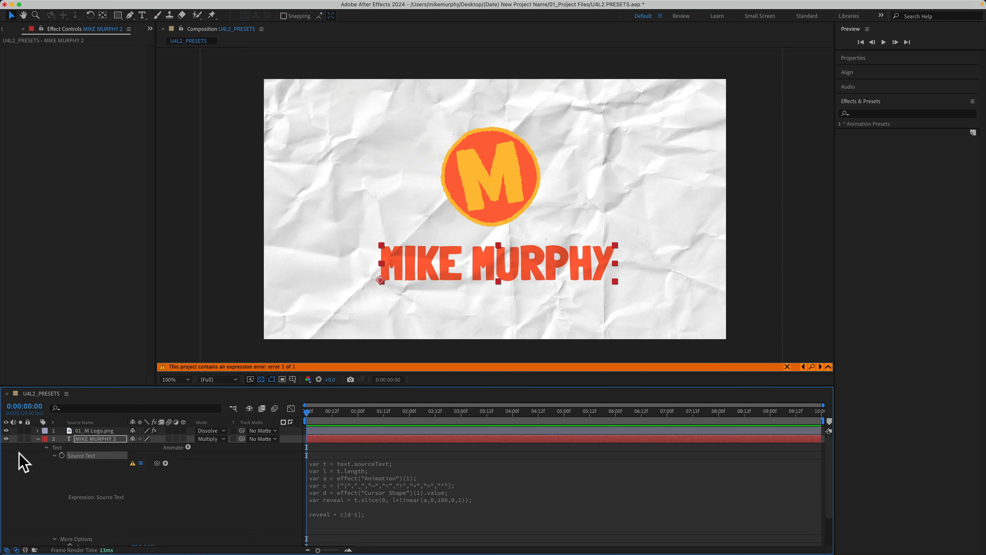
pyautogui.click(88, 439)
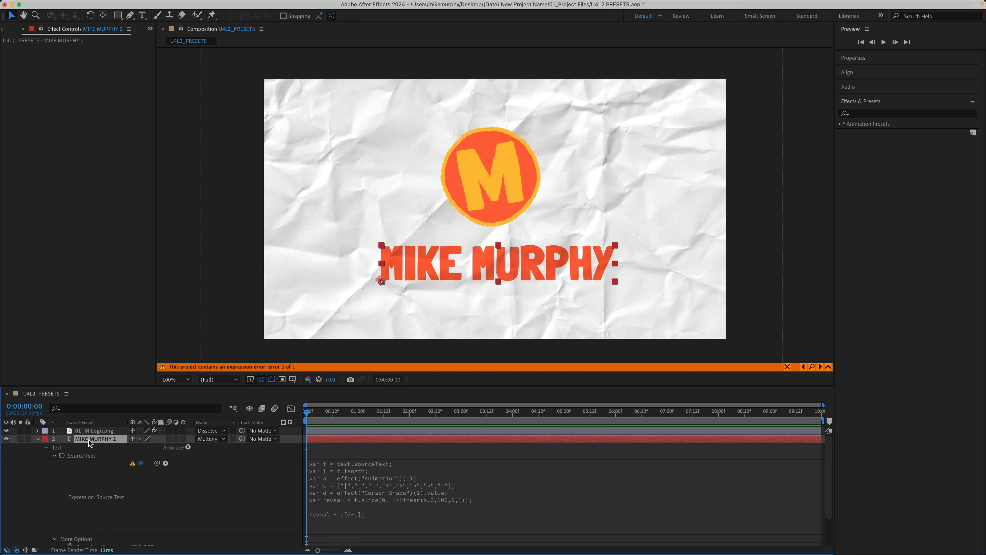
pyautogui.press('e')
pyautogui.press('e')
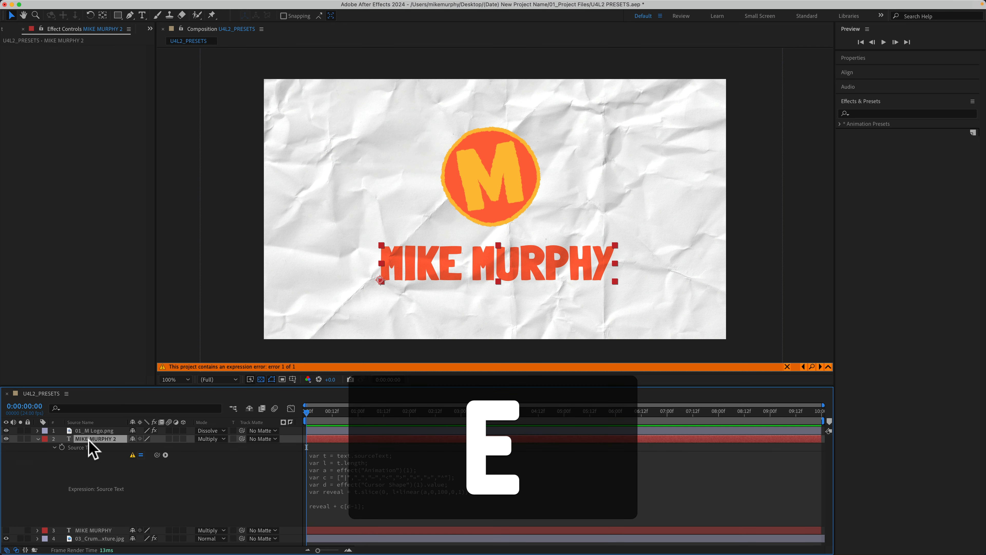